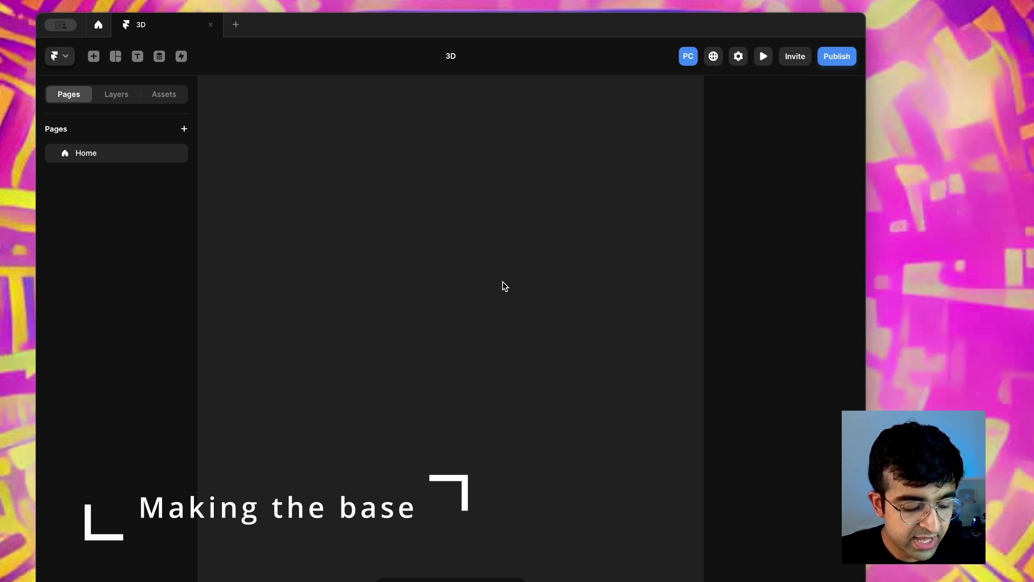
# - Draw a large frame with a 359×293 card frame centred inside it
pyautogui.press('f')
pyautogui.moveTo(293, 182); pyautogui.dragTo(624, 454)
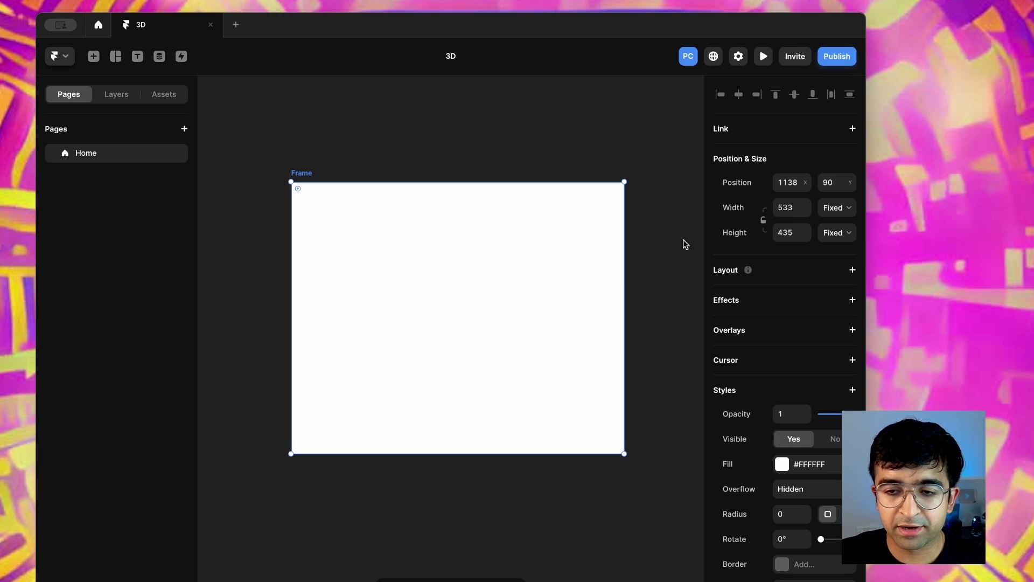
pyautogui.press('f')
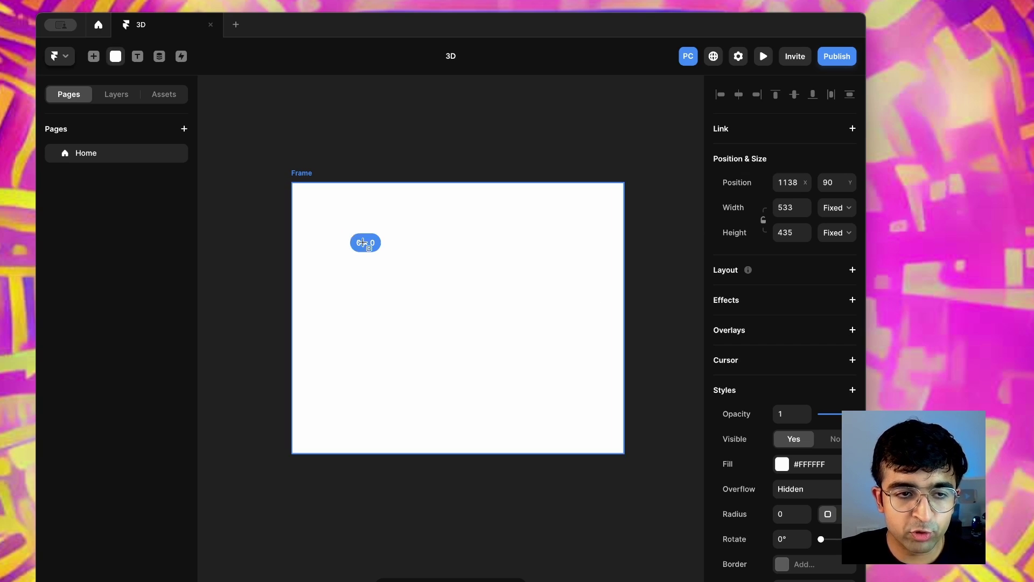
pyautogui.moveTo(345, 228); pyautogui.dragTo(568, 411)
pyautogui.moveTo(494, 357); pyautogui.dragTo(479, 327)
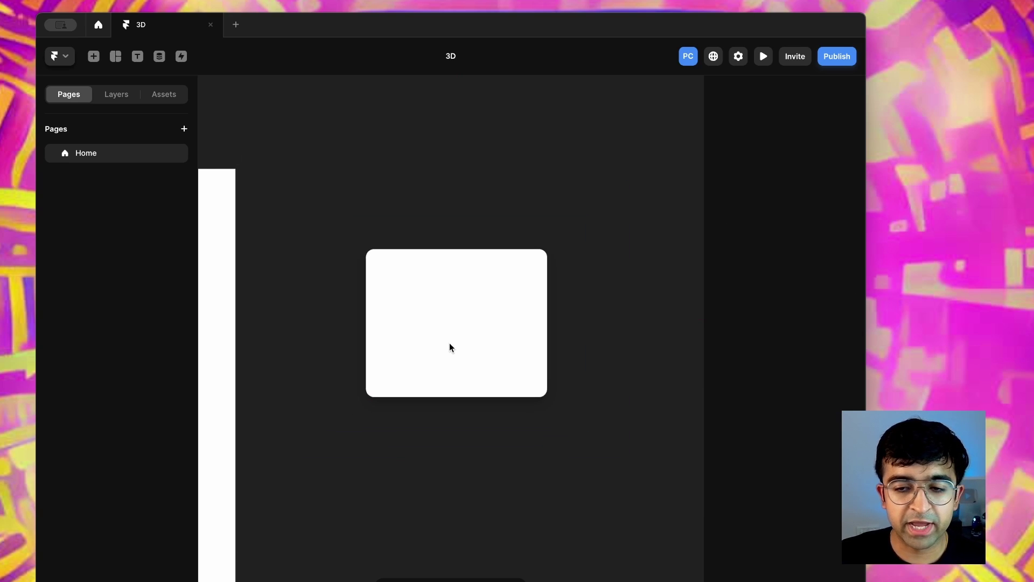
# - Give the card radius 16, a shadow, Stack layout and the text '3D card!'
pyautogui.click(452, 273)
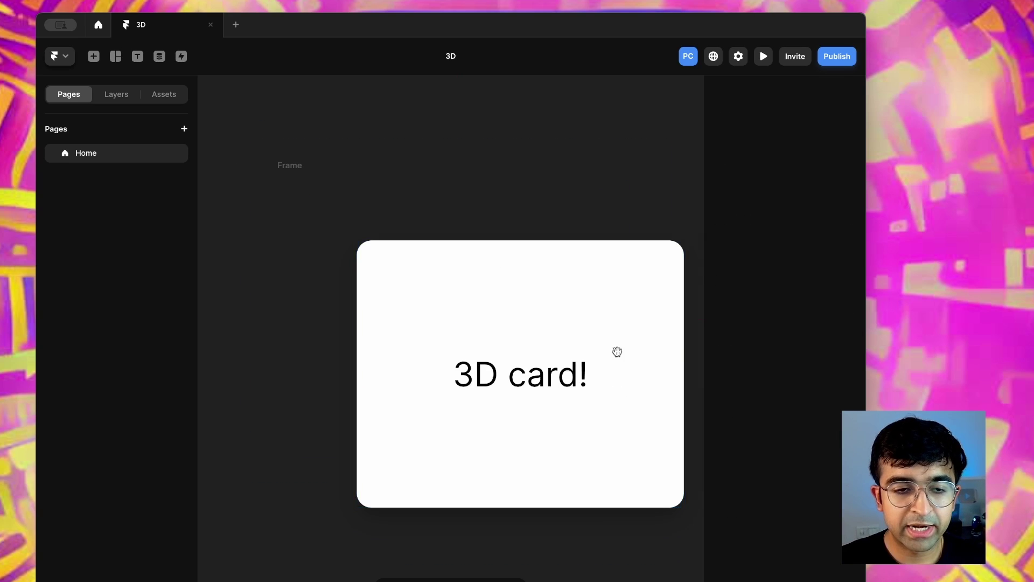
pyautogui.hscroll(2, 616, 352)
pyautogui.click(465, 255)
pyautogui.scroll(-2, 500, 298)
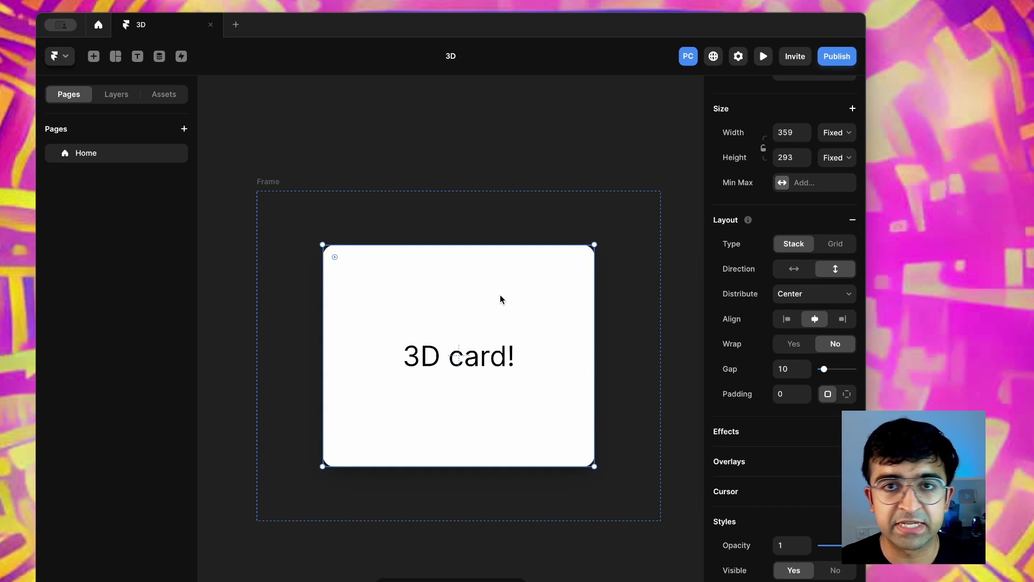
pyautogui.scroll(-2, 499, 300)
pyautogui.click(295, 200)
# - Convert the outer frame into a component titled '3d'
pyautogui.rightClick(299, 201)
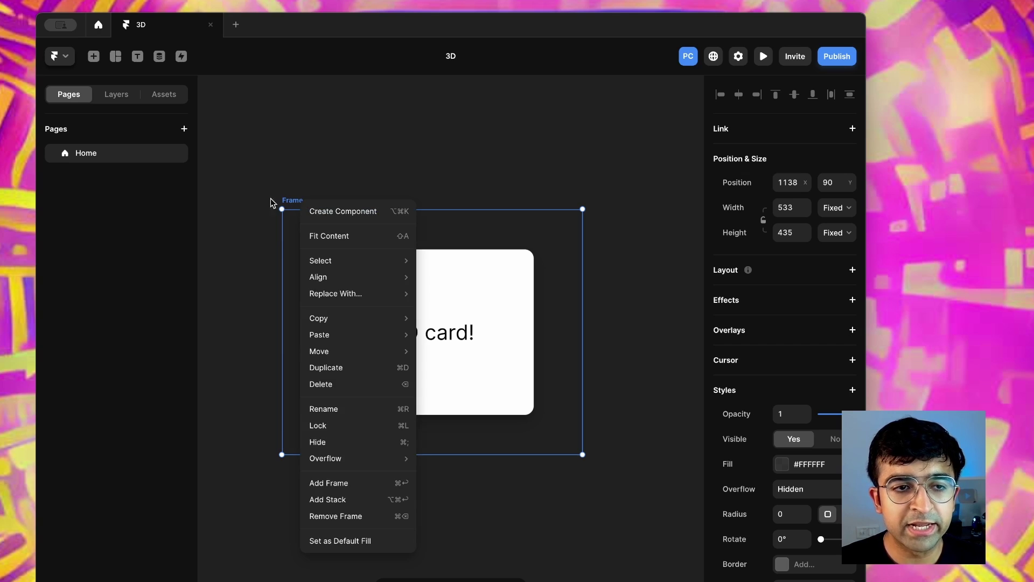
pyautogui.click(331, 212)
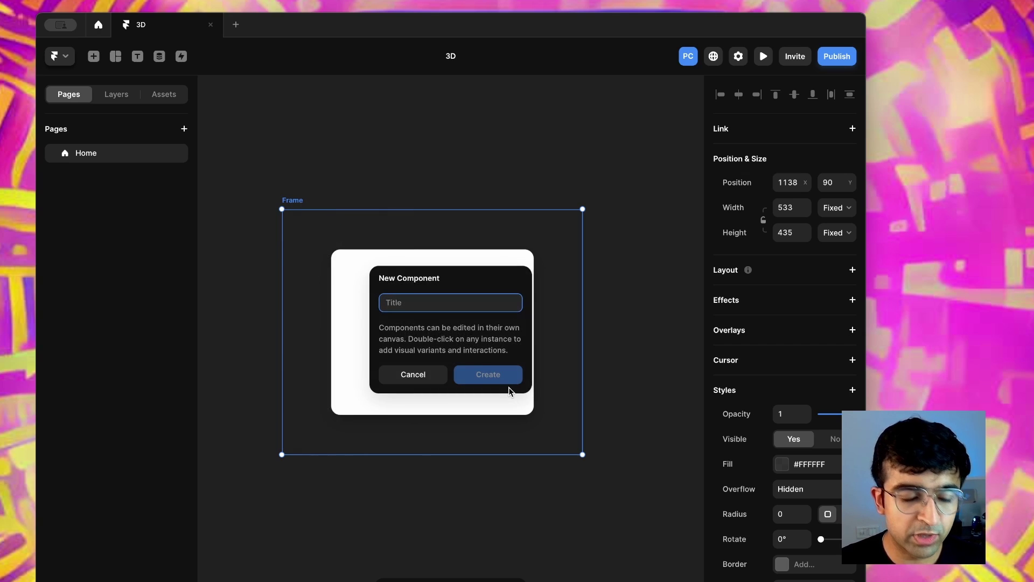
pyautogui.write('3d')
pyautogui.press('Return')
pyautogui.scroll(3, 450, 399)
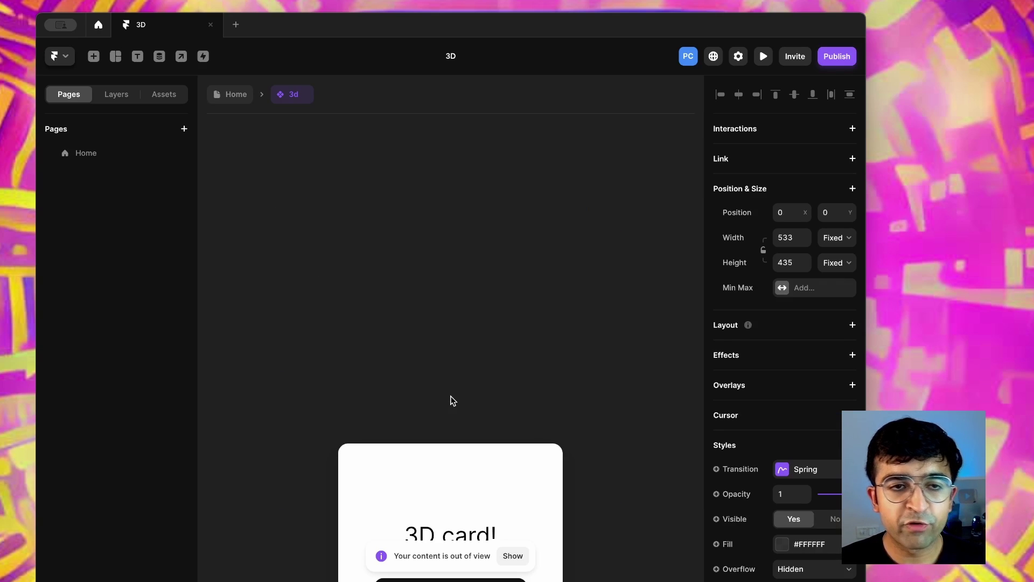
pyautogui.scroll(-3, 451, 400)
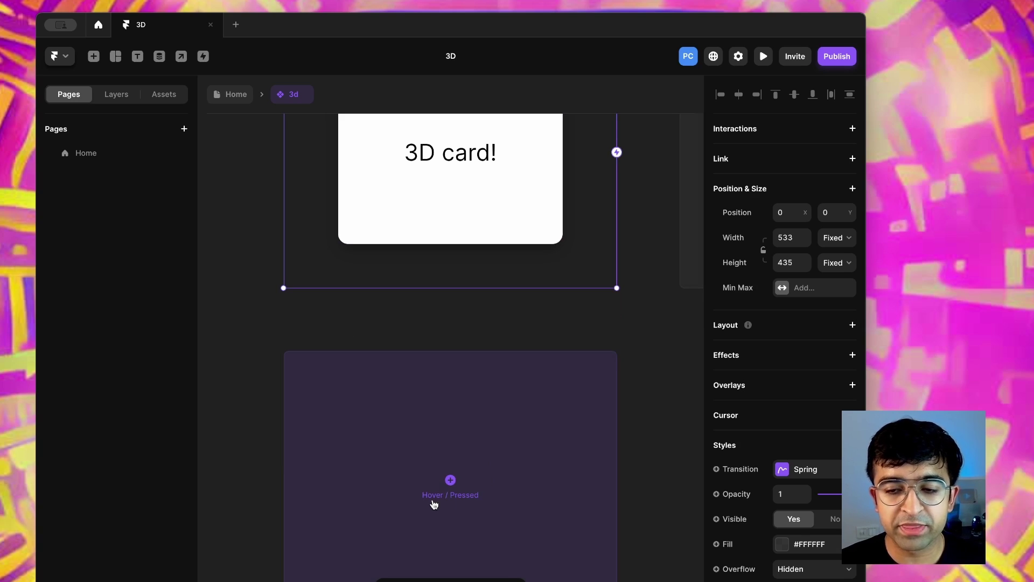
# - Add a Hover variant to the 3d component
pyautogui.click(522, 500)
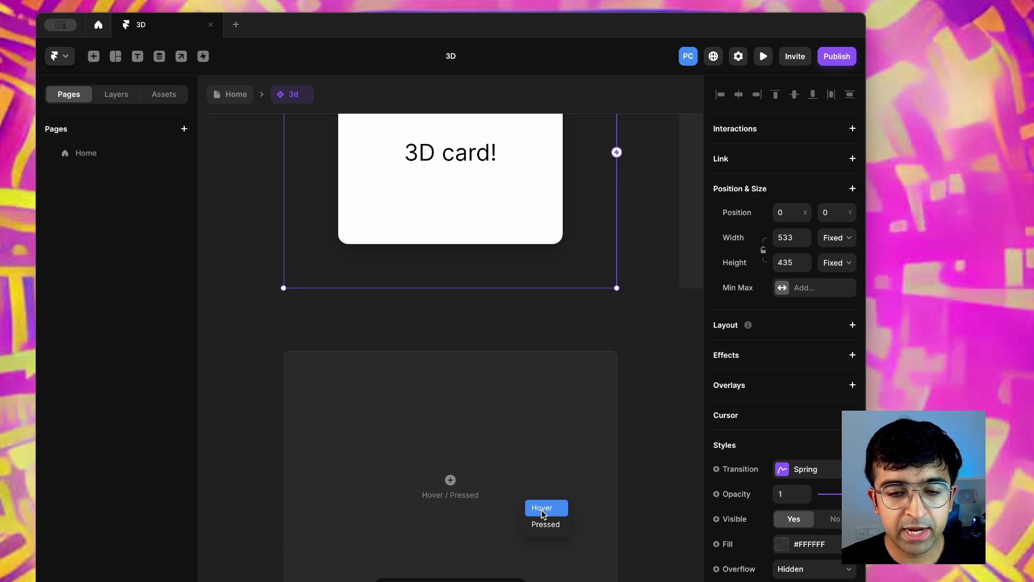
pyautogui.click(541, 511)
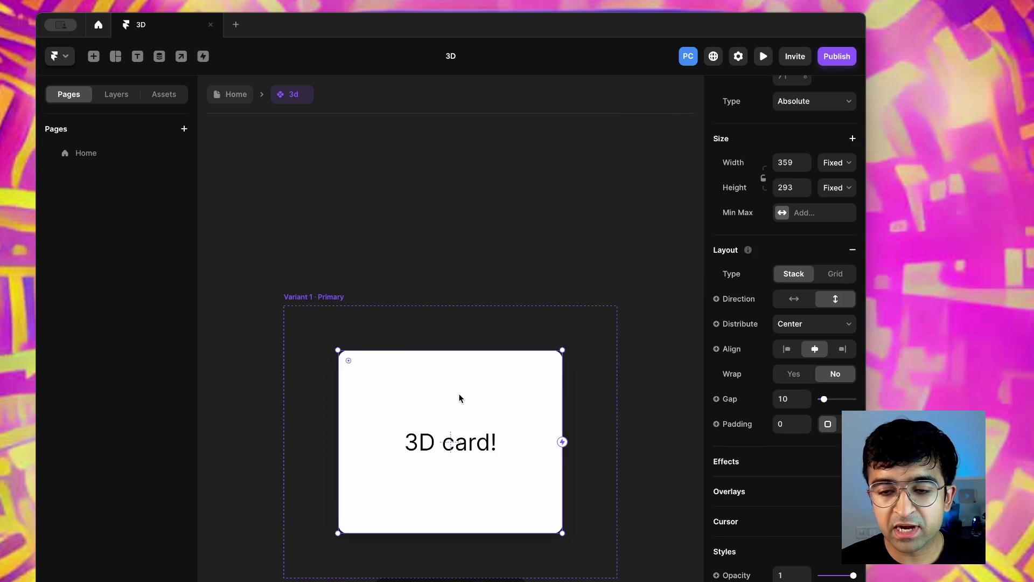
pyautogui.scroll(-4, 459, 398)
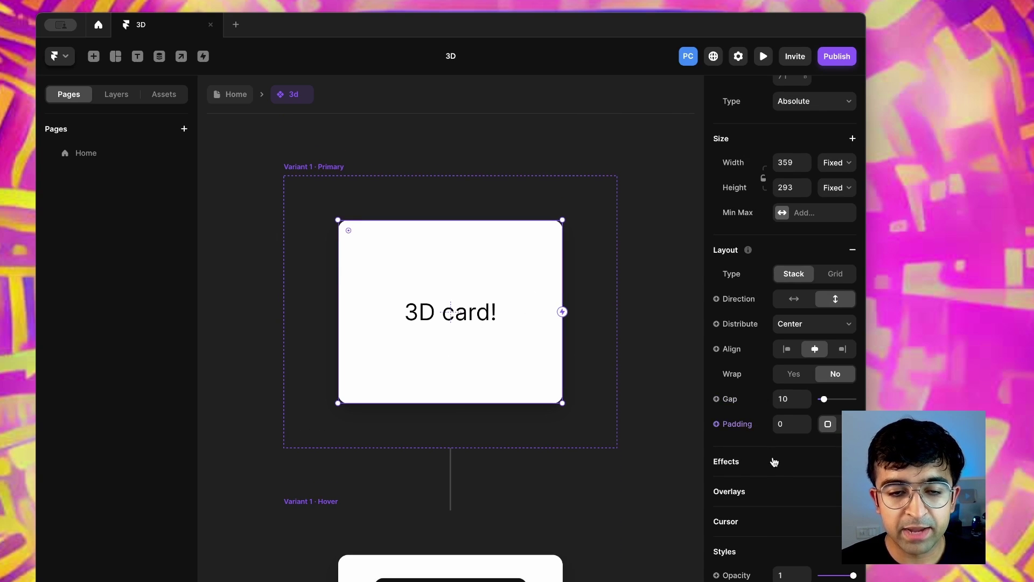
pyautogui.scroll(-5, 775, 460)
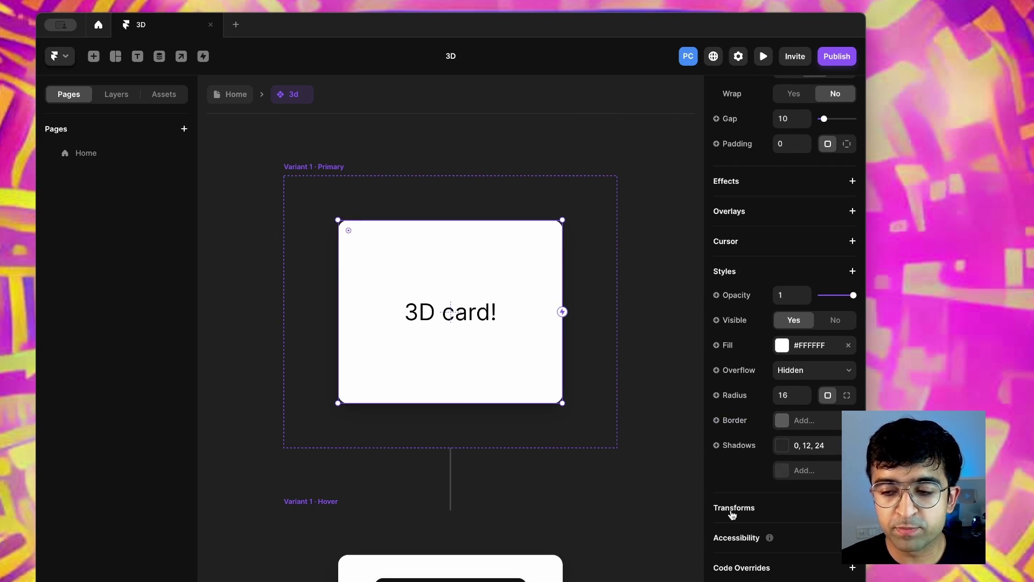
# - Give the Primary card a 3D Rotate transform left at 0°
pyautogui.click(736, 509)
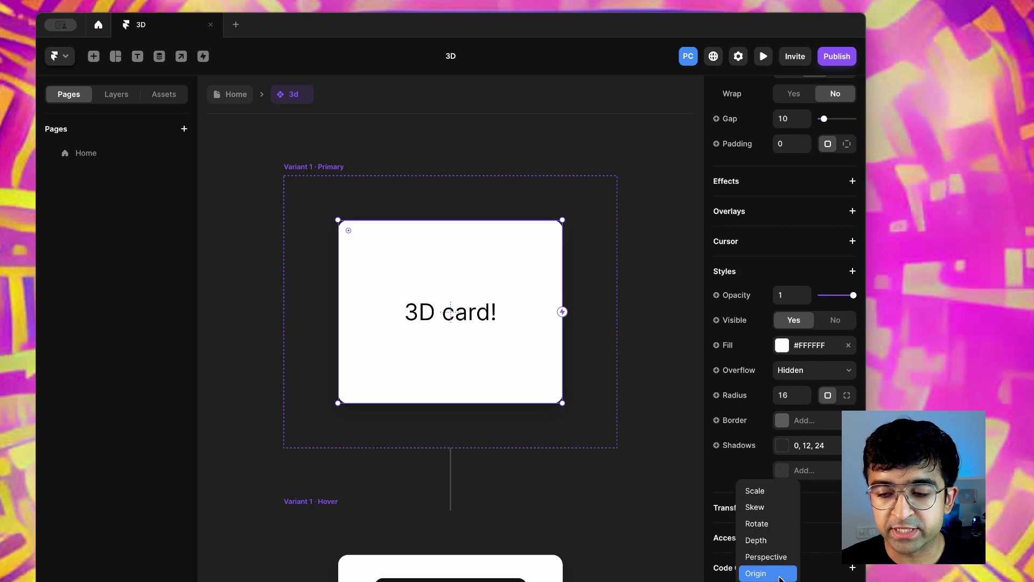
pyautogui.click(757, 524)
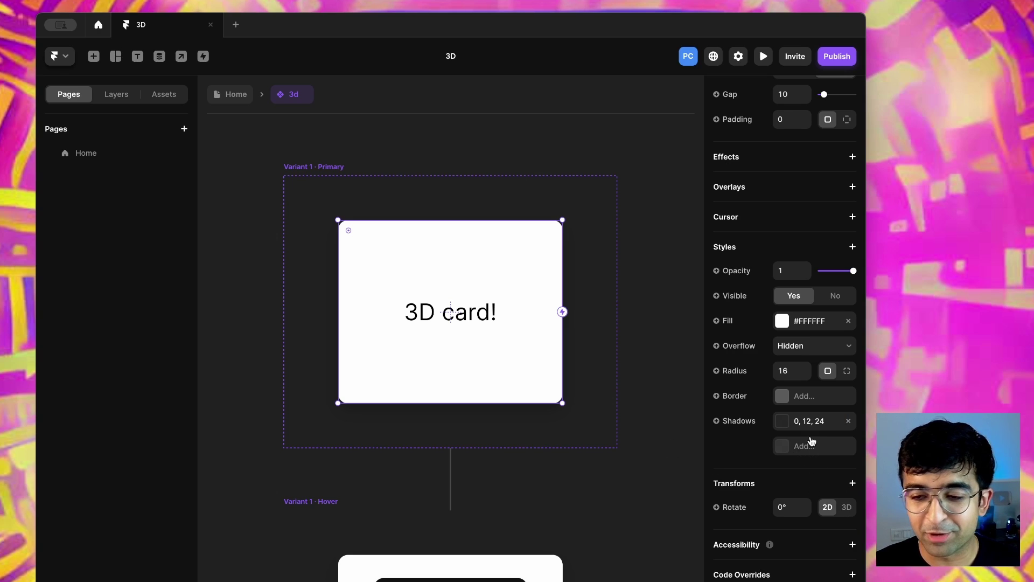
pyautogui.click(844, 512)
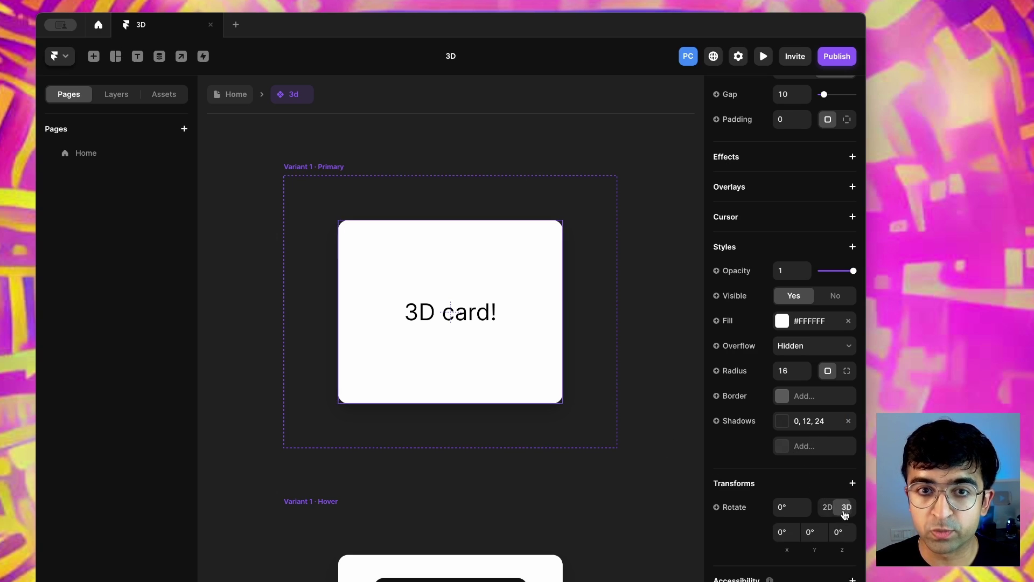
pyautogui.click(784, 536)
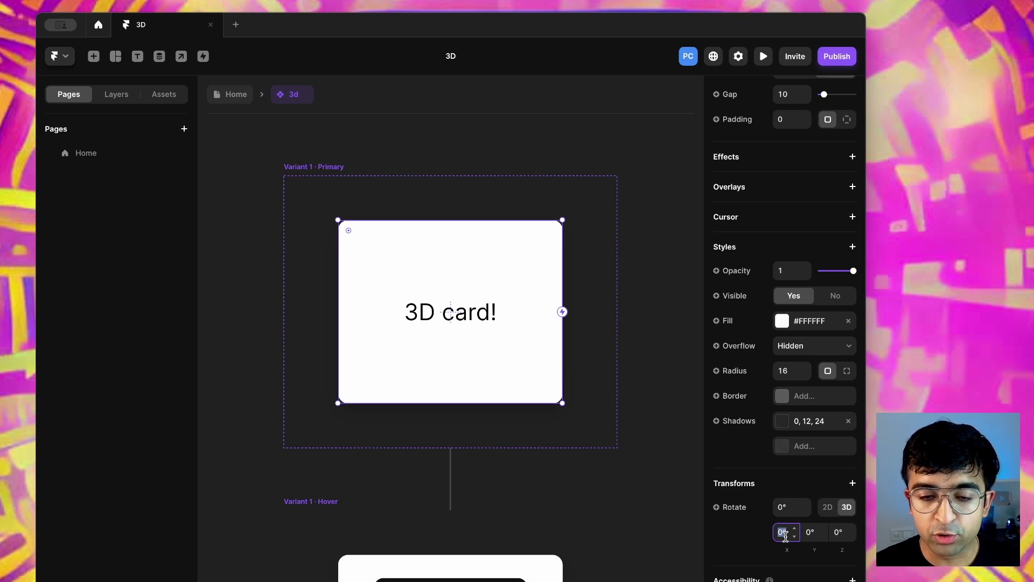
pyautogui.click(545, 474)
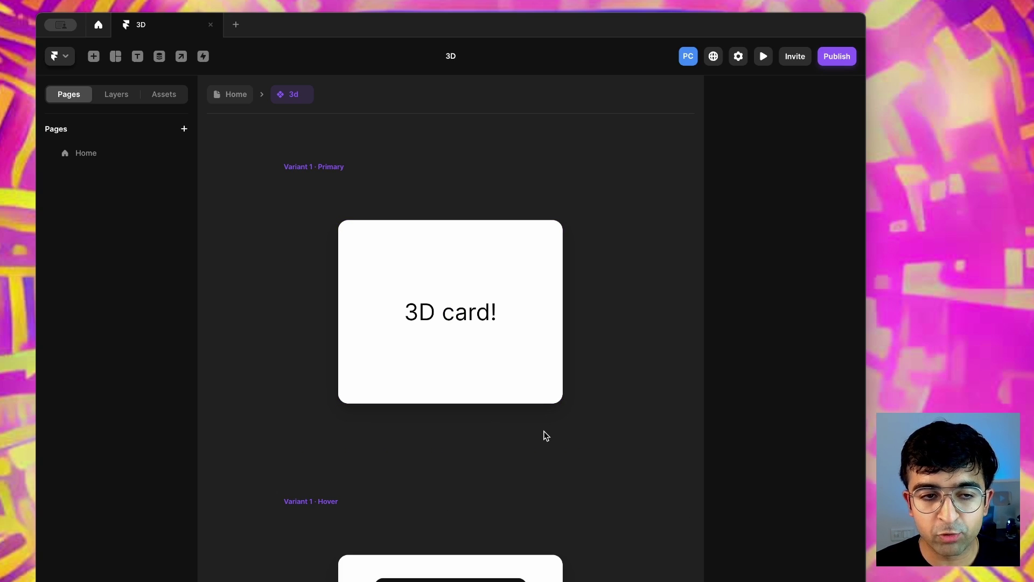
pyautogui.scroll(-6, 545, 433)
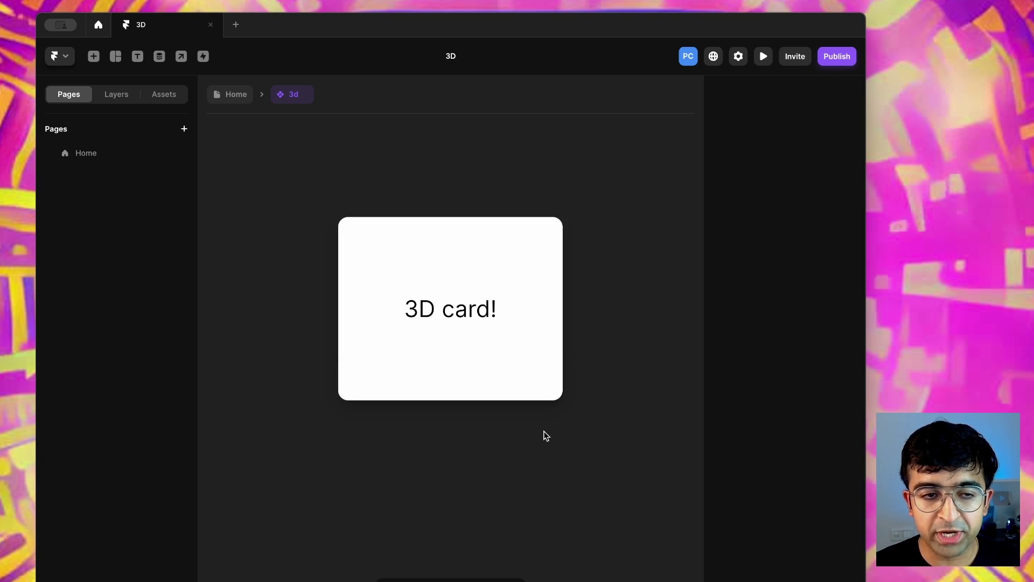
# - Set the Hover card's 3D Y rotation to 180°, after first trying 40°
pyautogui.click(493, 267)
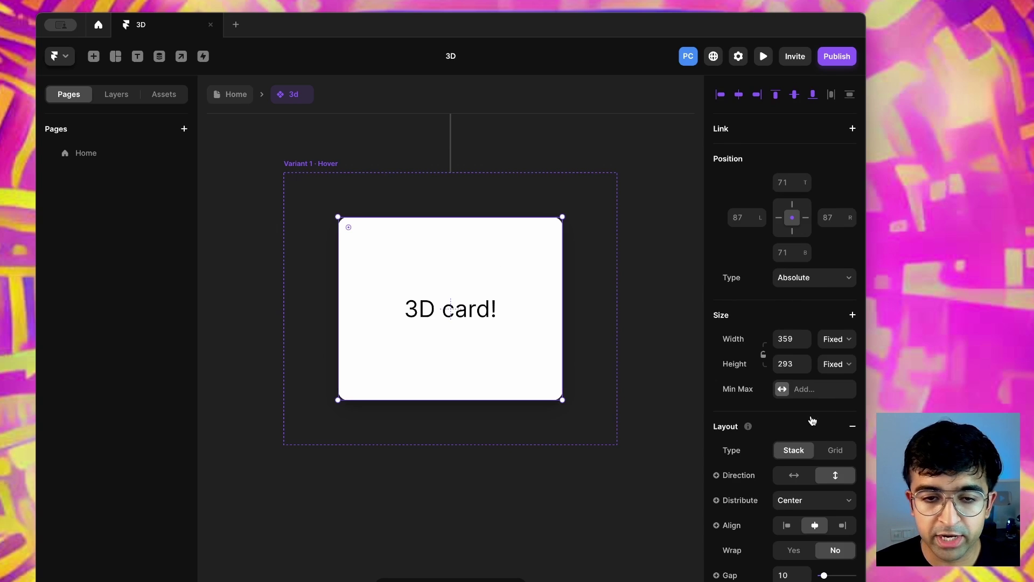
pyautogui.scroll(-10, 812, 420)
pyautogui.click(810, 514)
pyautogui.write('40')
pyautogui.press('Return')
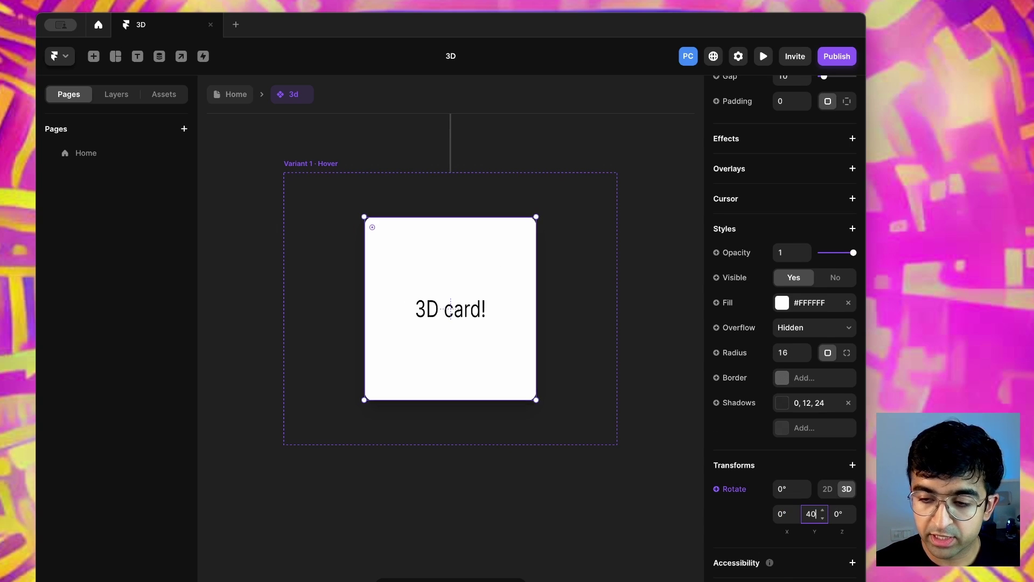
pyautogui.write('180')
pyautogui.press('Return')
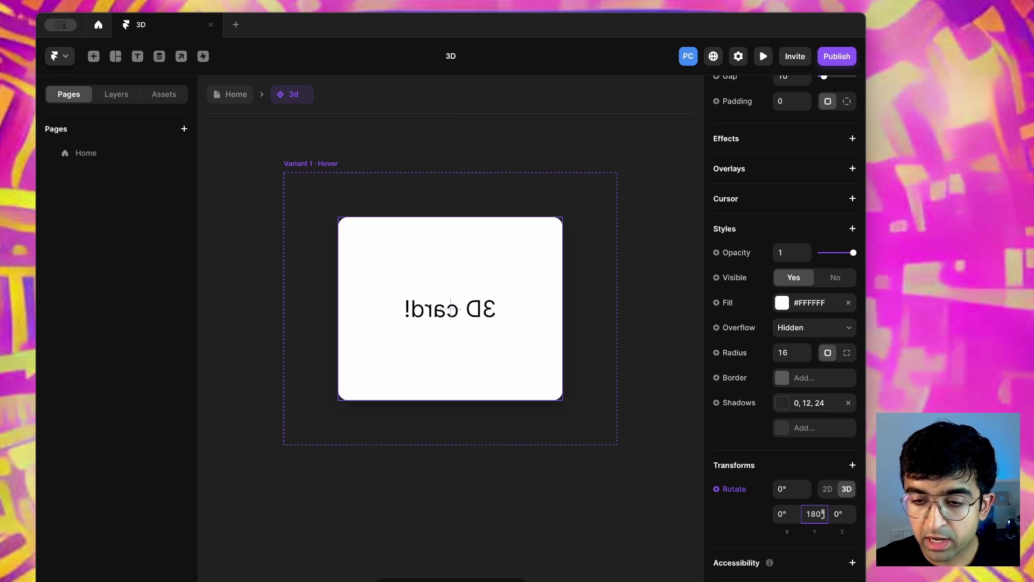
# - Enter 180 in the card's rotation field and review the mirrored Hover card
pyautogui.click(791, 489)
pyautogui.write('180')
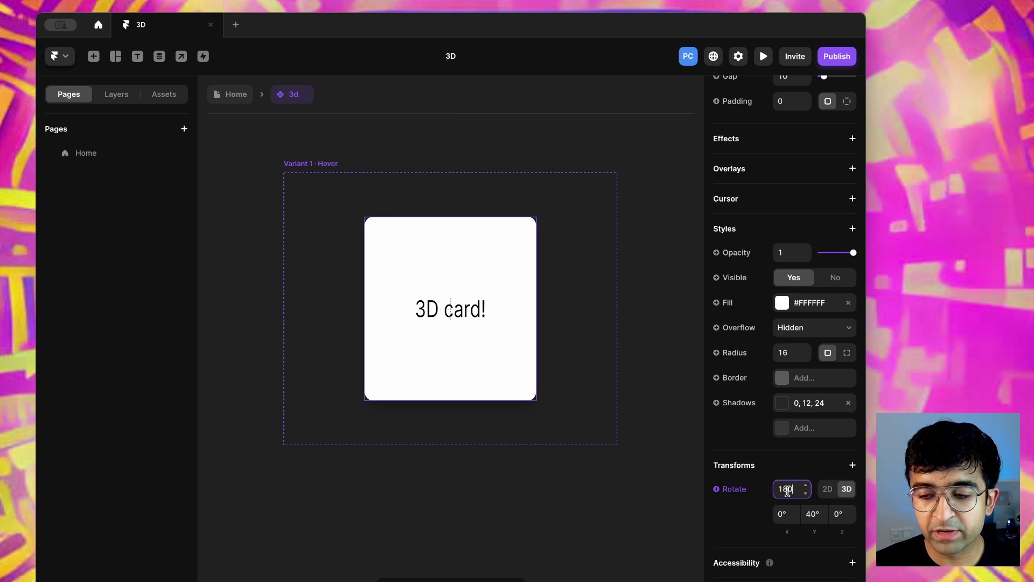
pyautogui.click(604, 474)
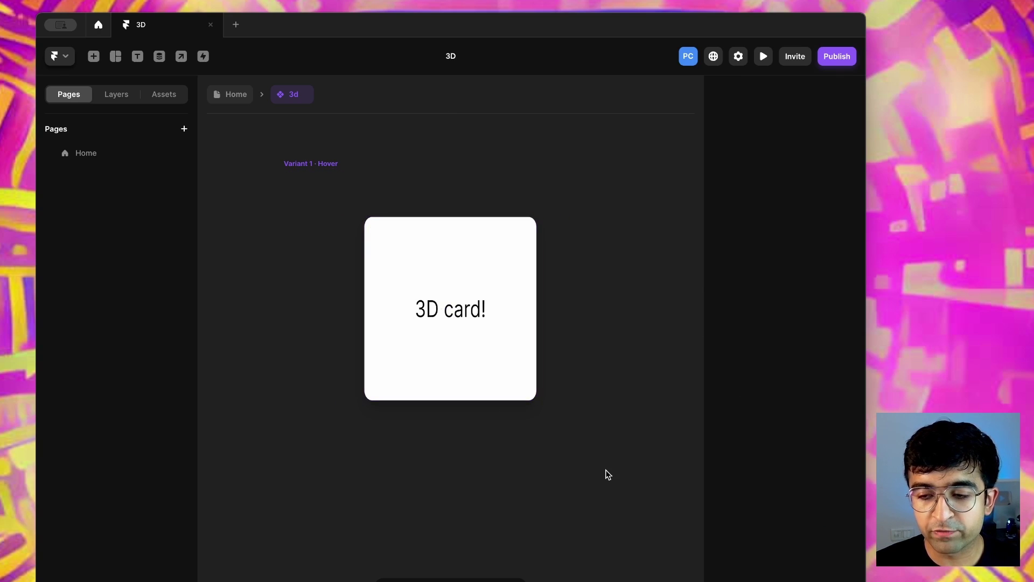
pyautogui.click(541, 318)
pyautogui.scroll(6, 542, 318)
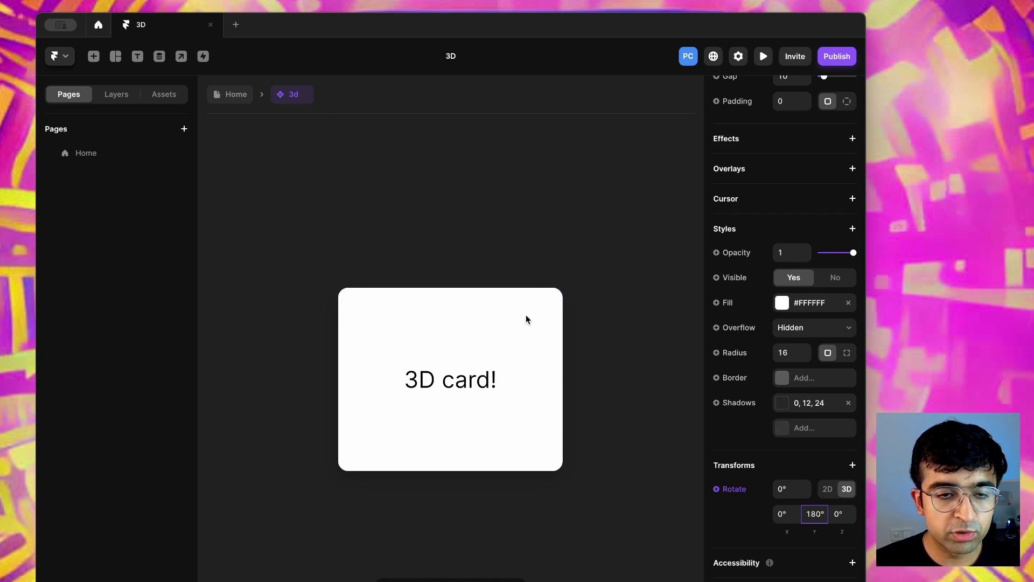
pyautogui.click(313, 236)
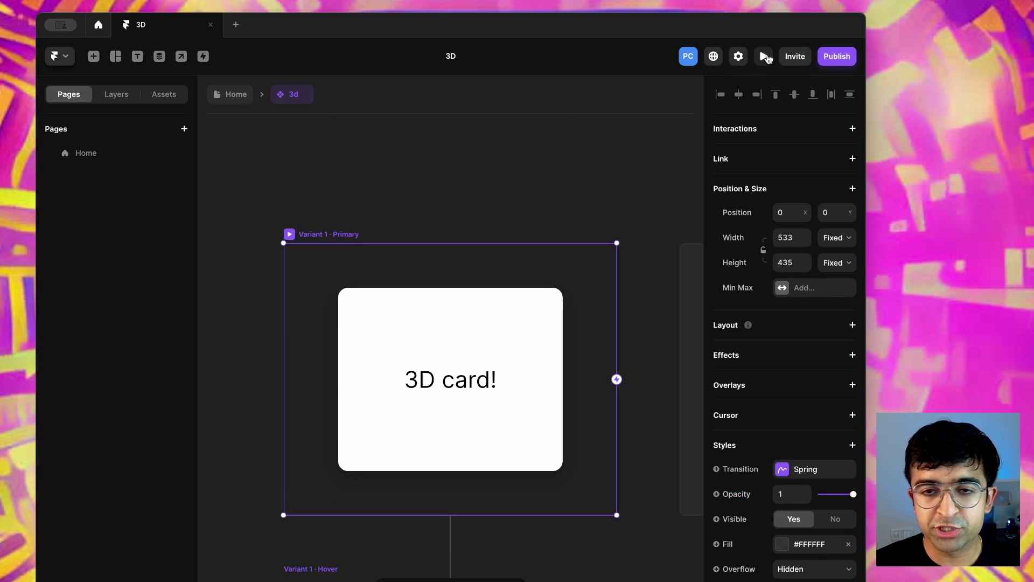
# - Preview the component to test the hover flip, then return to the canvas
pyautogui.click(763, 56)
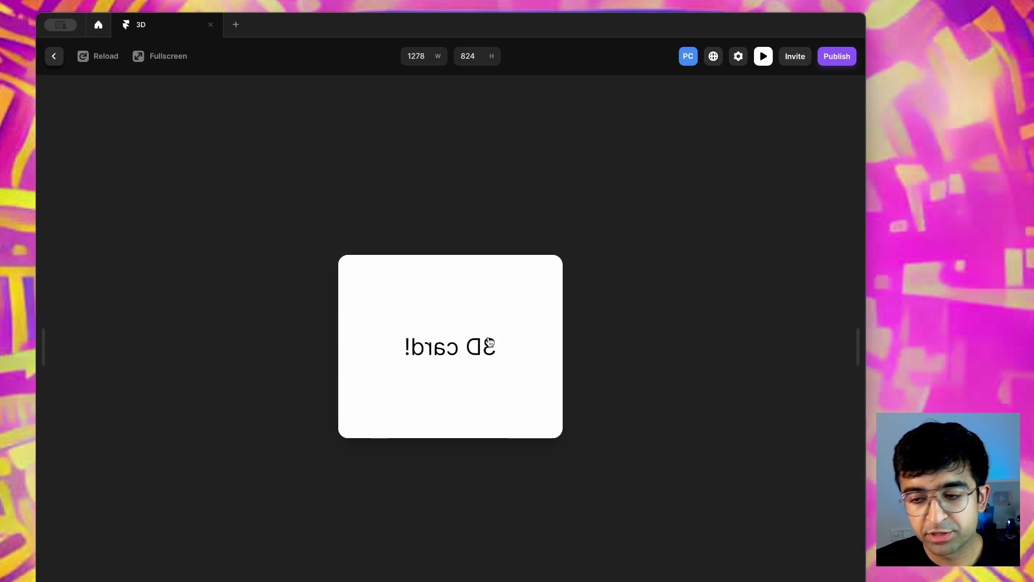
pyautogui.press('Escape')
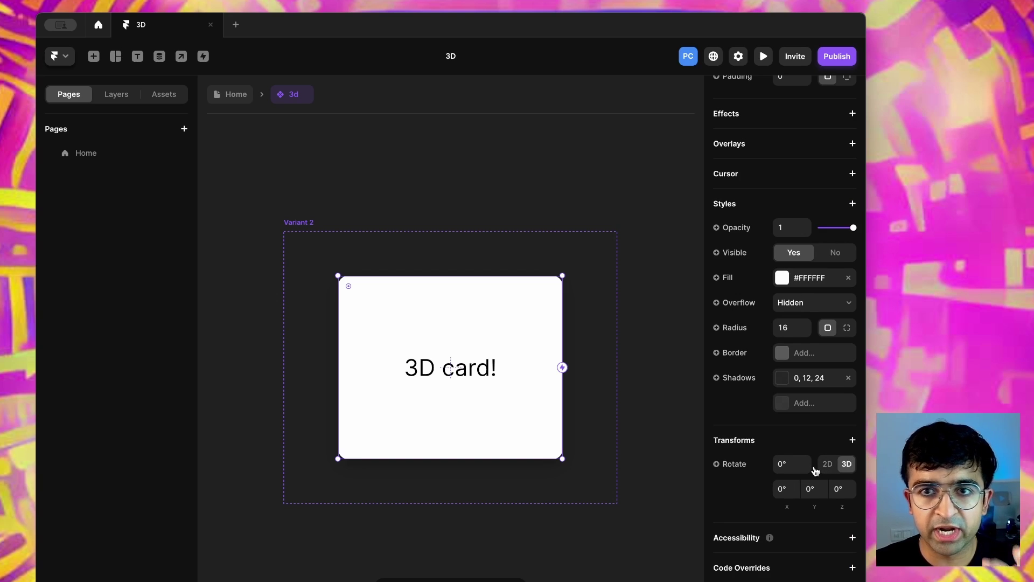
# - Add Skew and Scale transforms to the Variant 2 card
pyautogui.click(853, 448)
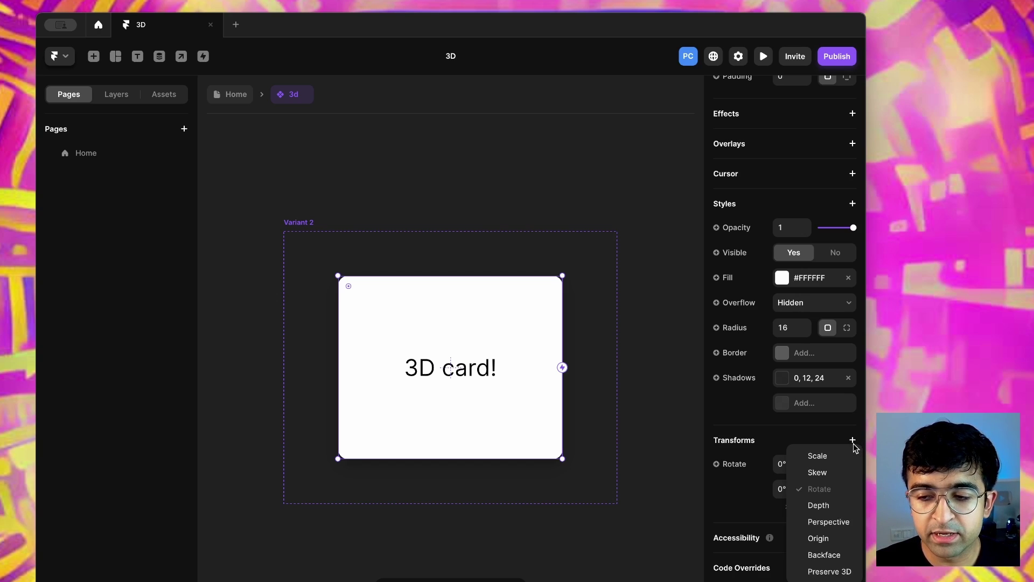
pyautogui.click(835, 470)
pyautogui.scroll(-2, 757, 533)
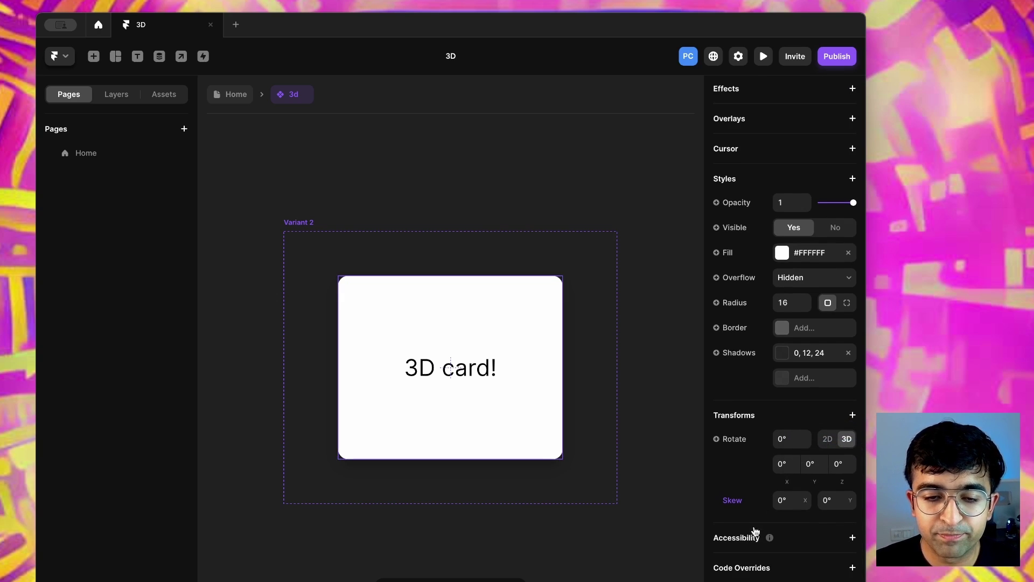
pyautogui.click(787, 497)
pyautogui.press('Return')
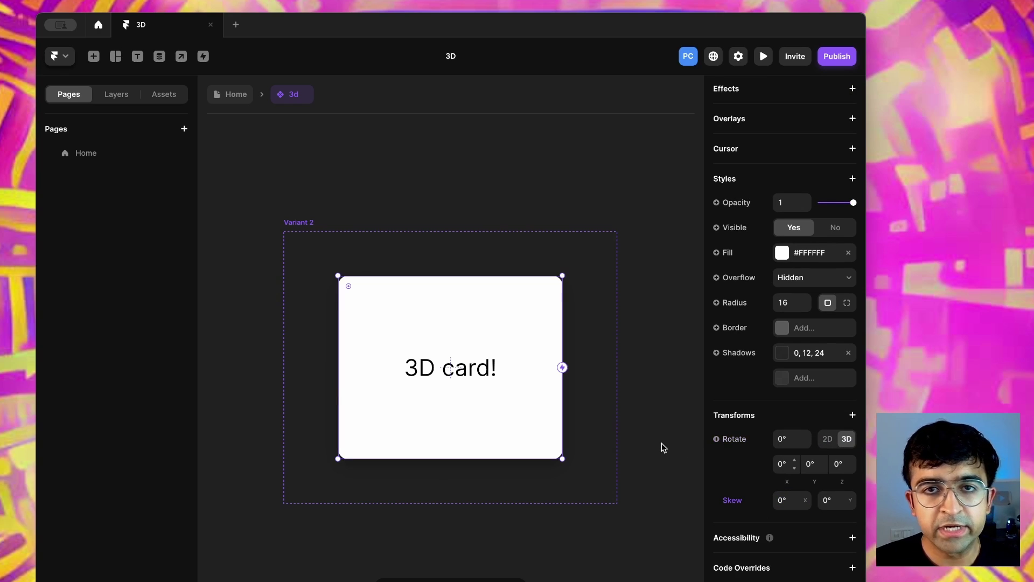
pyautogui.click(852, 415)
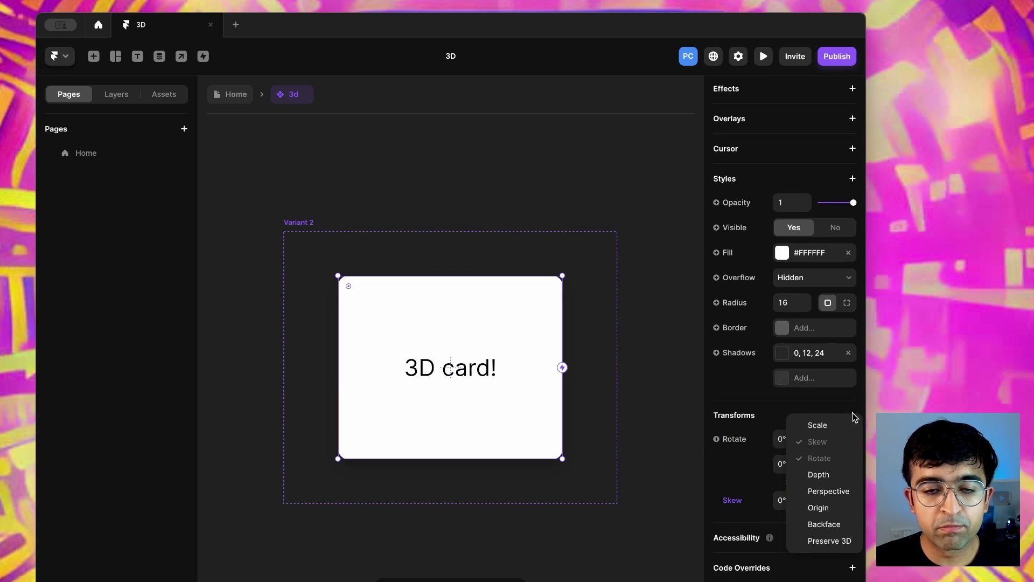
pyautogui.click(831, 426)
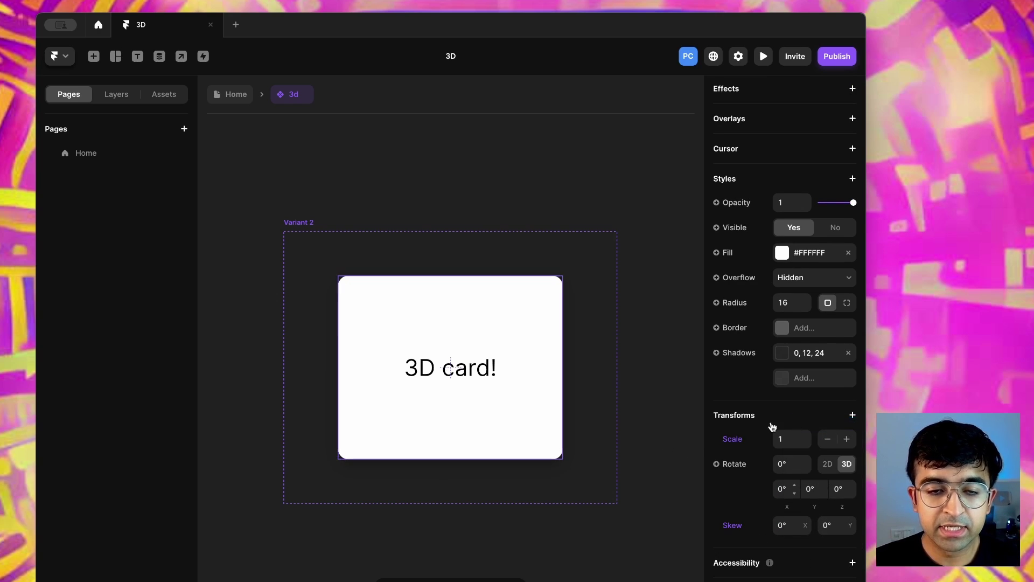
pyautogui.scroll(-1, 759, 485)
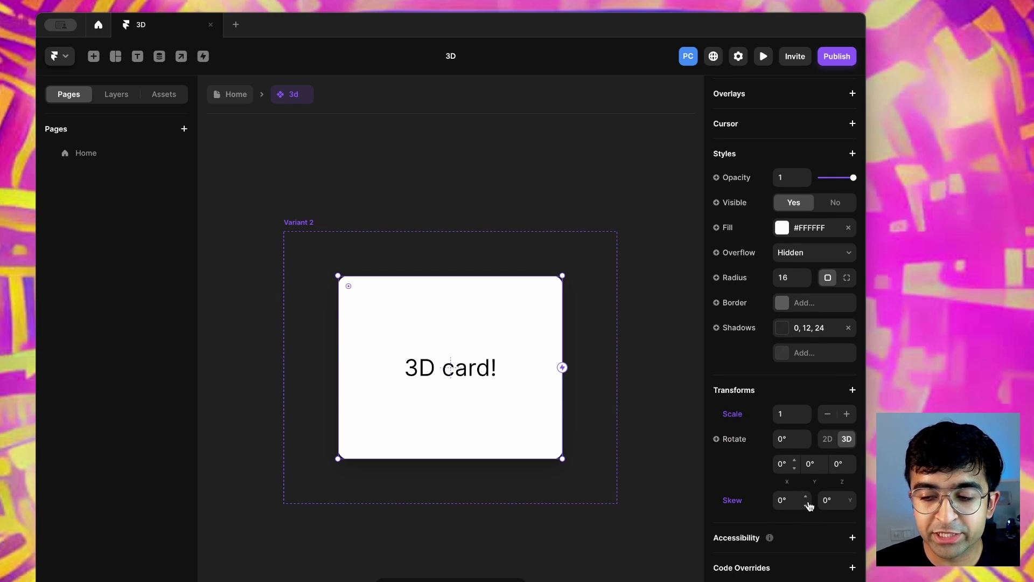
# - Set Skew X 36°, Scale 0.7, Rotate X 54° and Skew Y -19°
pyautogui.moveTo(809, 505); pyautogui.dragTo(814, 484)
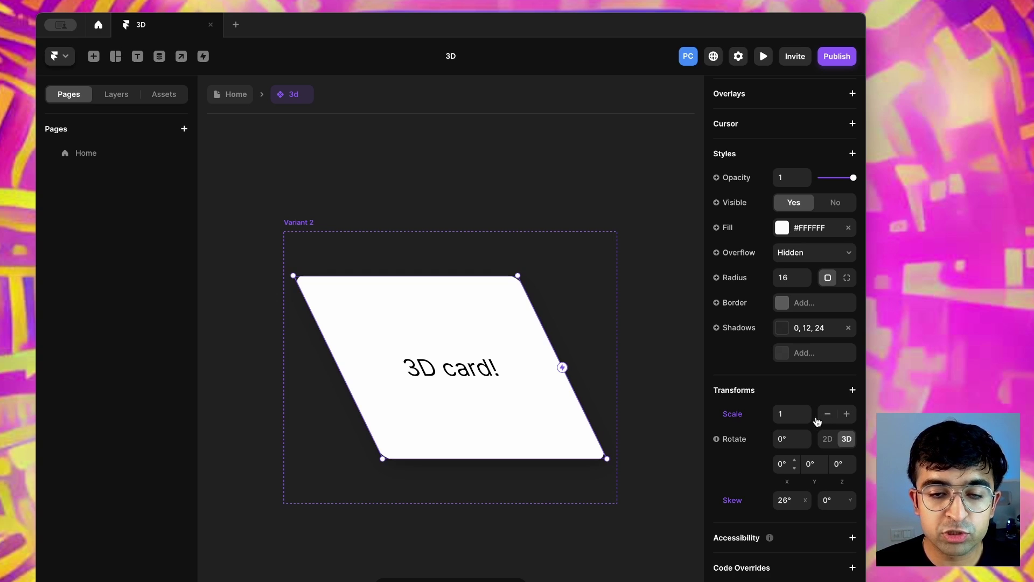
pyautogui.moveTo(806, 418); pyautogui.dragTo(808, 420)
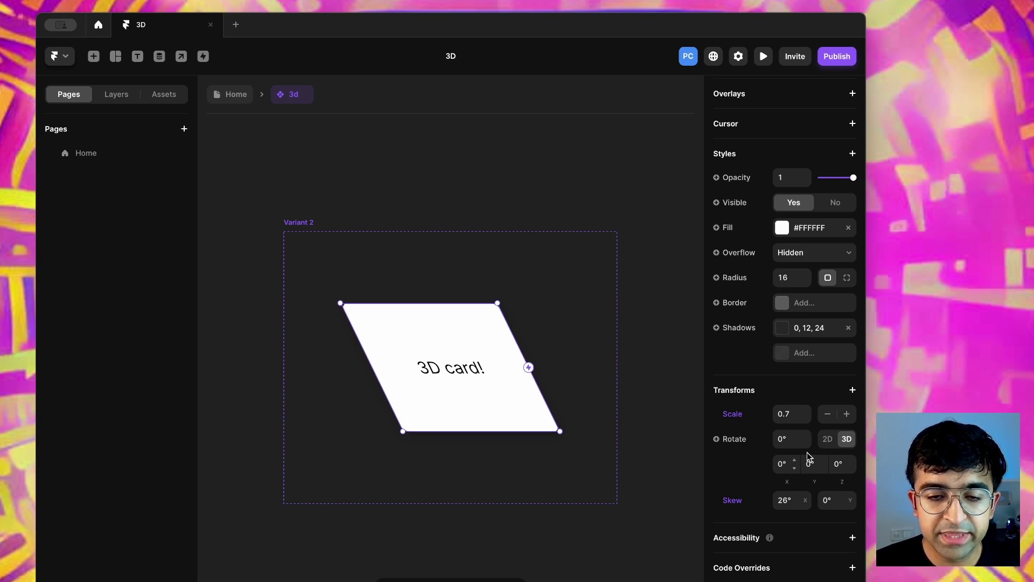
pyautogui.moveTo(795, 468); pyautogui.dragTo(797, 425)
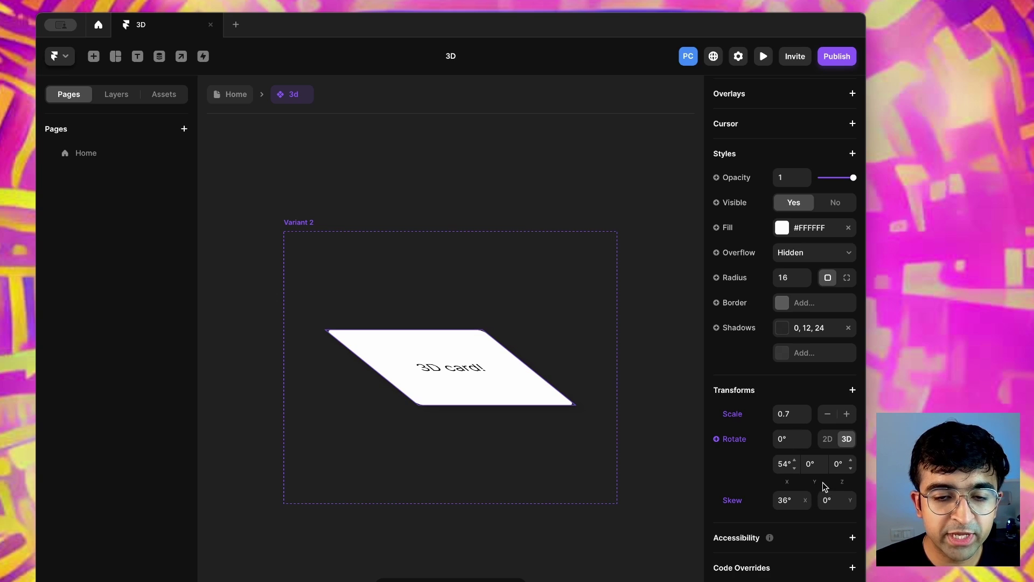
pyautogui.moveTo(852, 504); pyautogui.dragTo(854, 504)
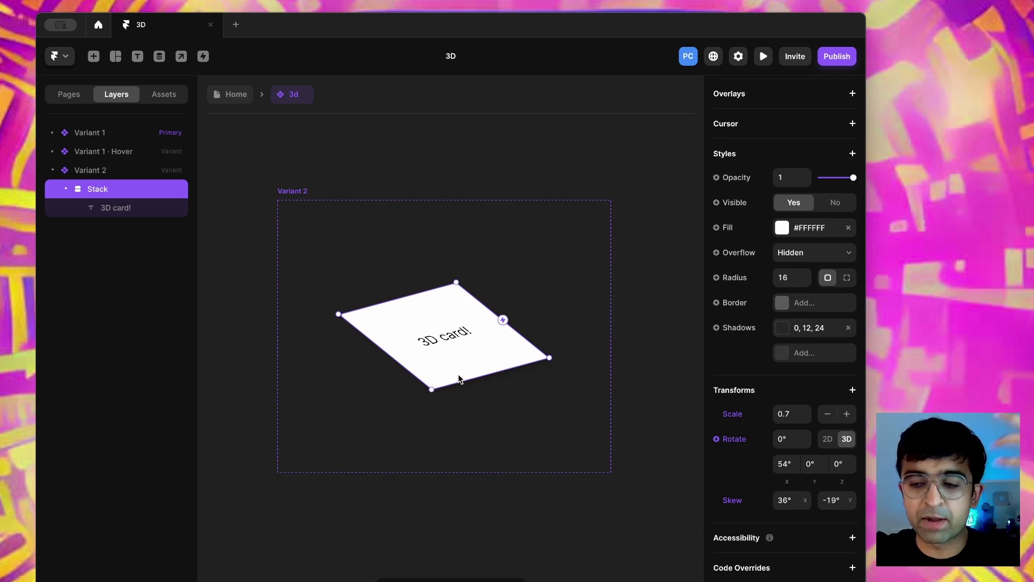
# - Create a Hover state for Variant 2
pyautogui.click(291, 194)
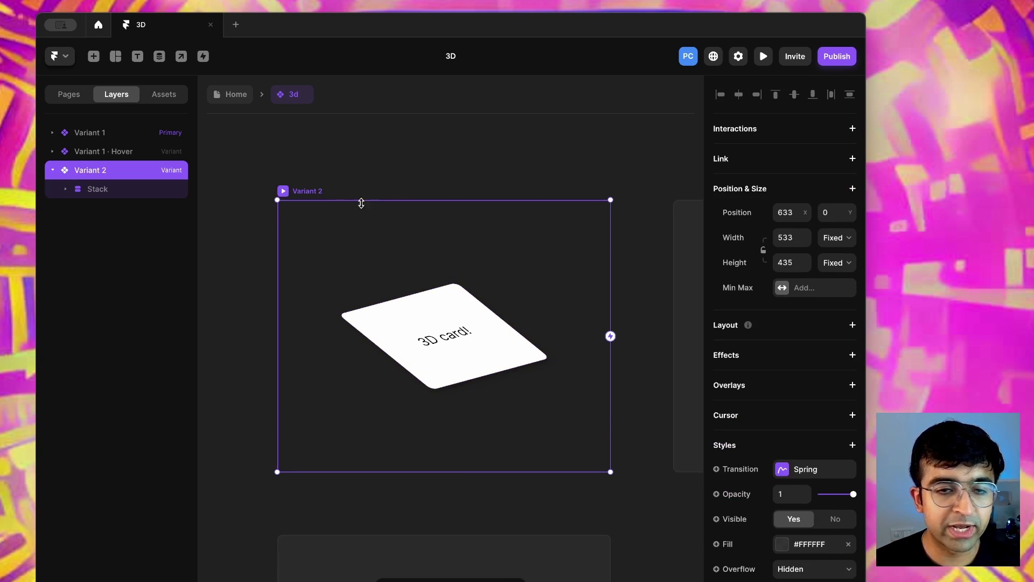
pyautogui.scroll(-4, 399, 313)
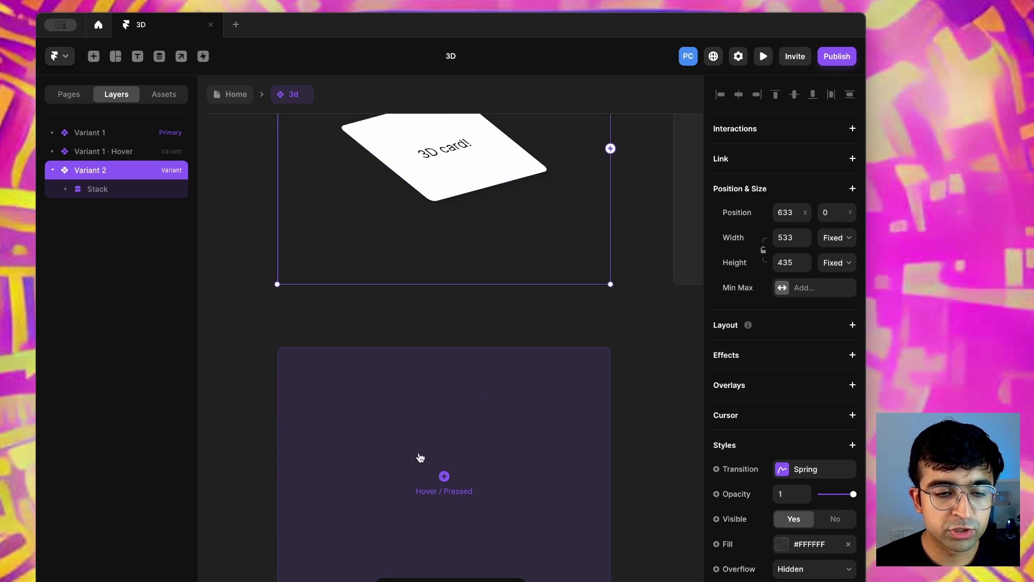
pyautogui.click(457, 485)
pyautogui.click(477, 491)
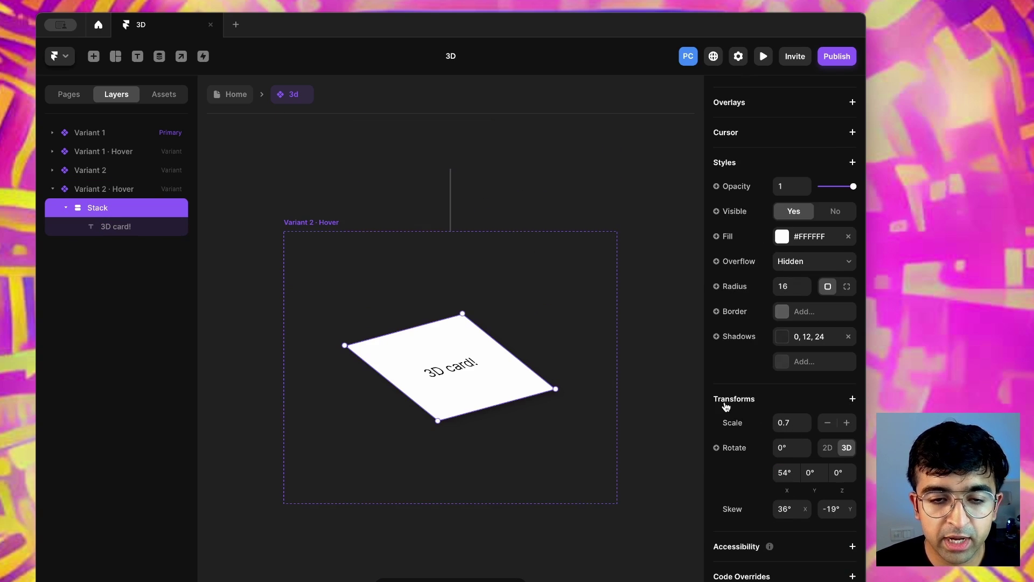
# - Add an Origin transform to the hover card and set it to 40% X, 40% Y
pyautogui.click(852, 400)
pyautogui.click(853, 402)
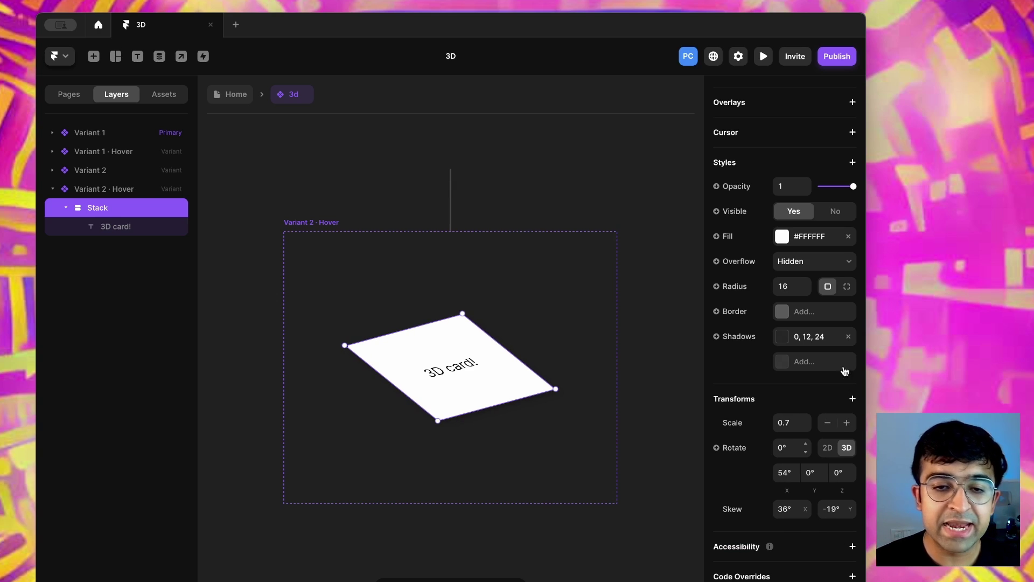
pyautogui.click(853, 400)
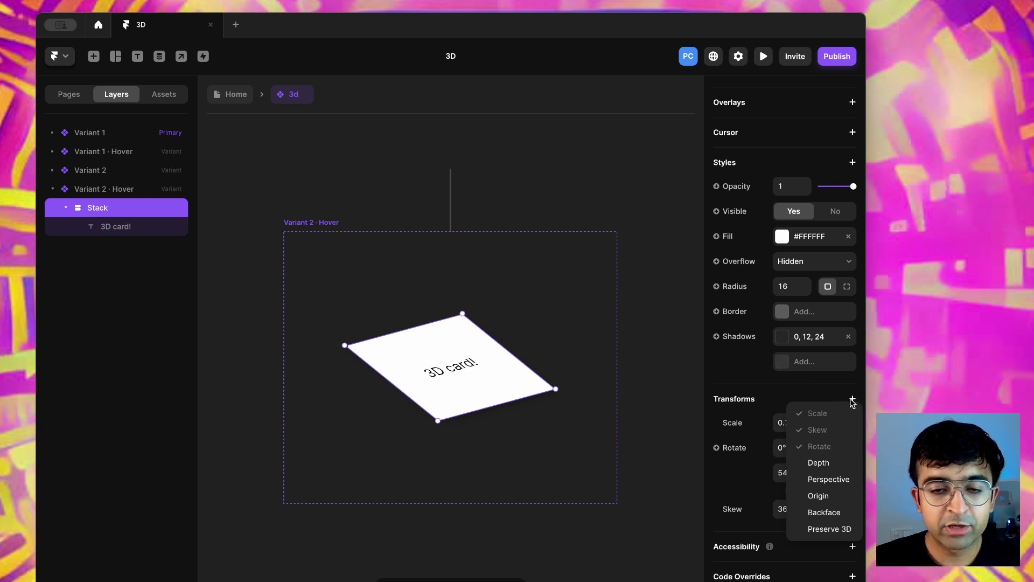
pyautogui.doubleClick(851, 401)
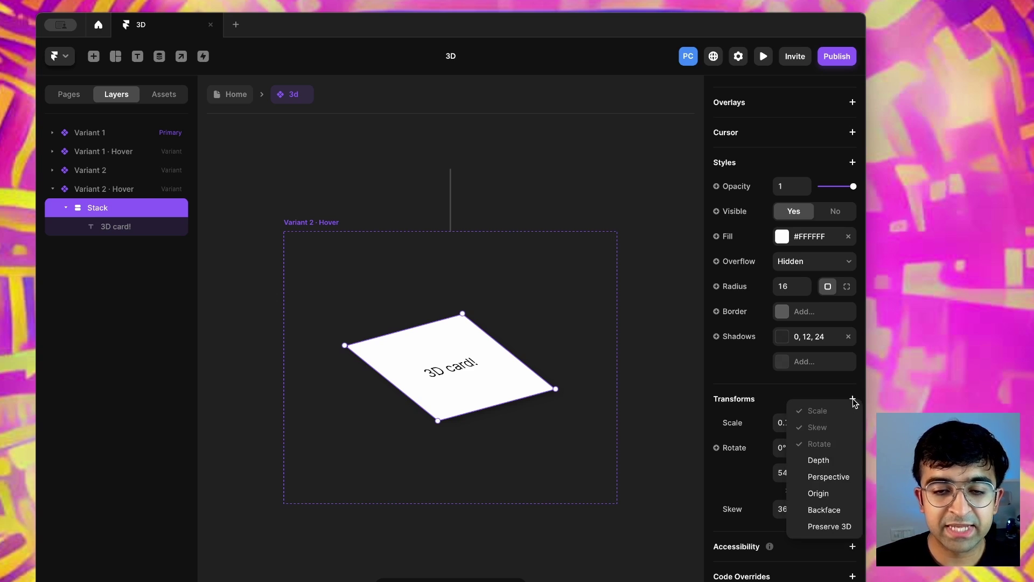
pyautogui.click(819, 493)
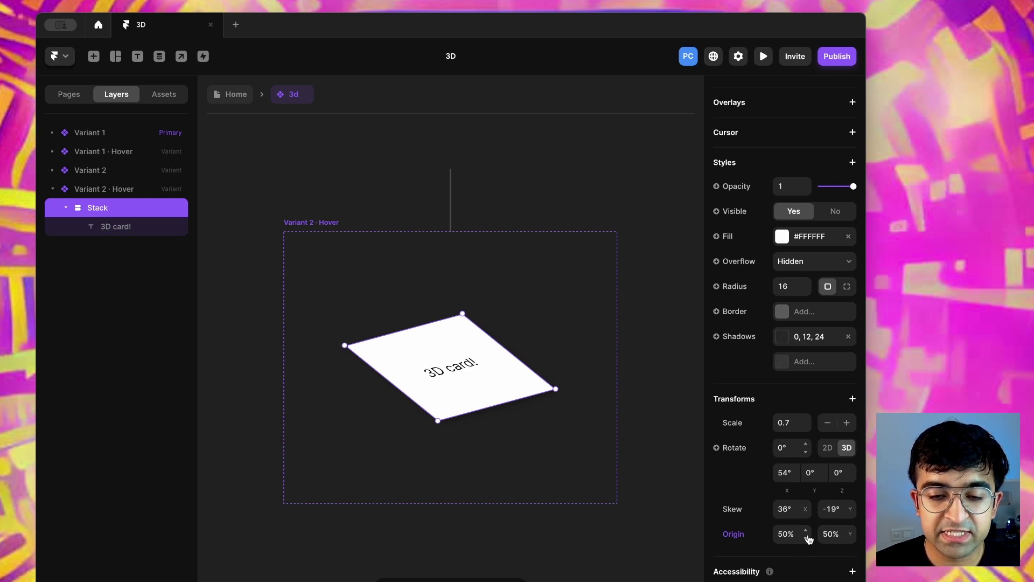
pyautogui.moveTo(809, 539); pyautogui.dragTo(807, 494)
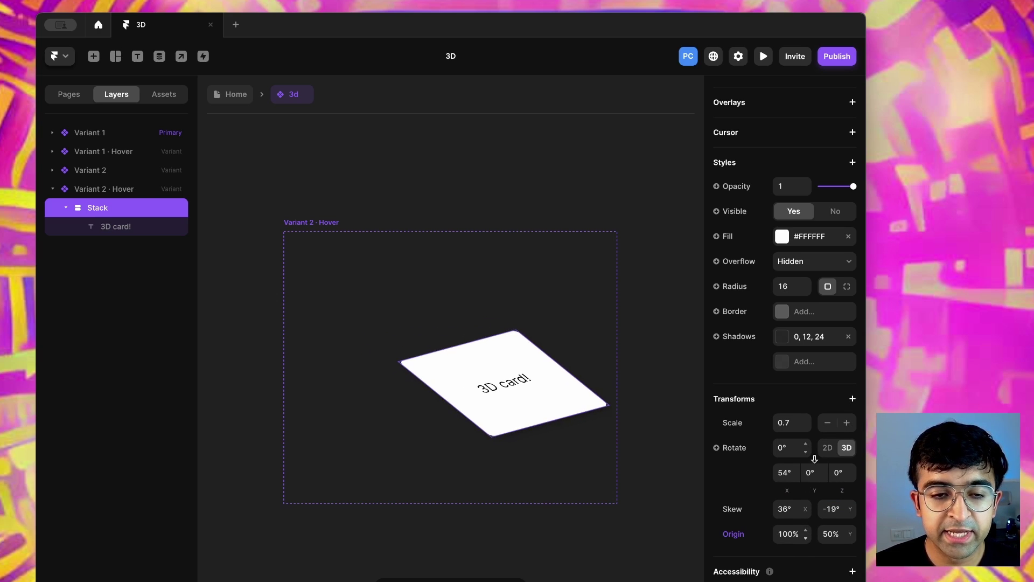
pyautogui.moveTo(814, 459); pyautogui.dragTo(850, 559)
pyautogui.click(793, 534)
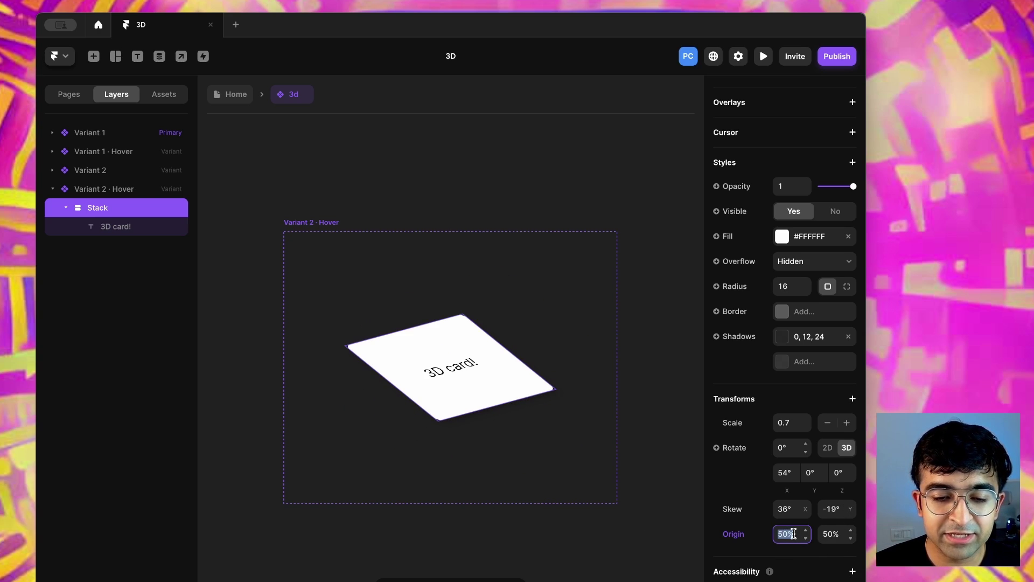
pyautogui.write('40%')
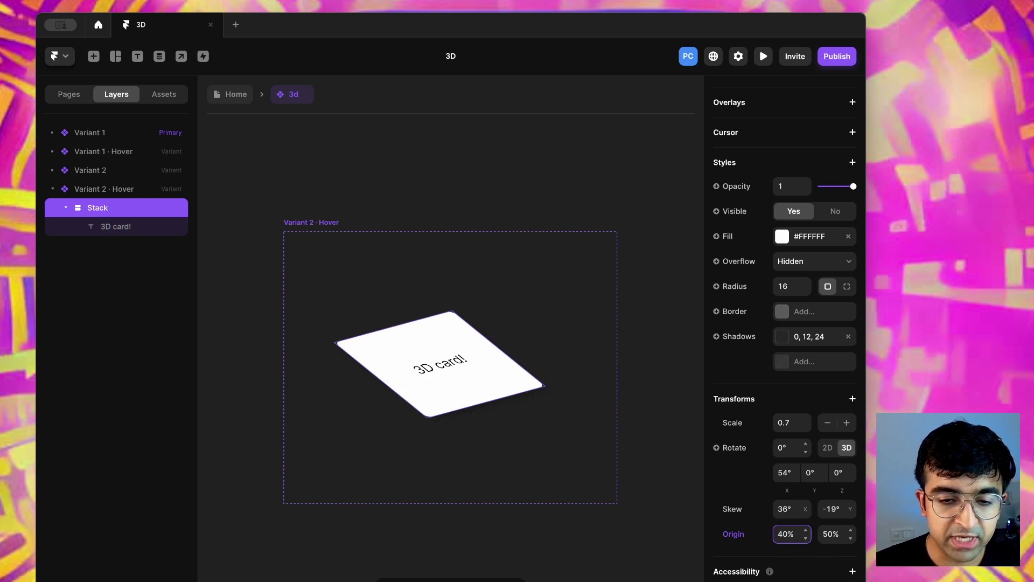
pyautogui.click(825, 535)
pyautogui.write('40%')
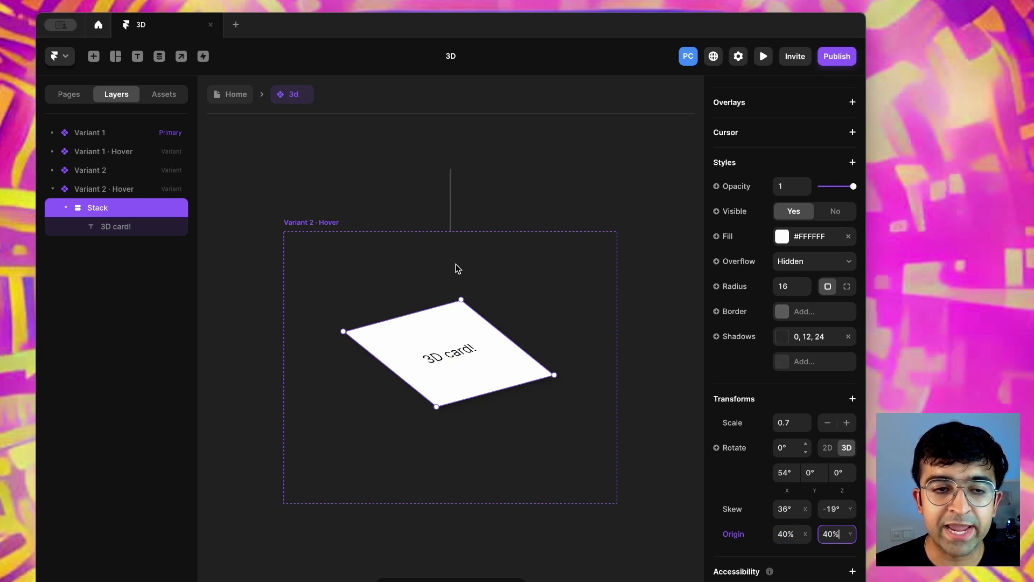
pyautogui.hscroll(-5, 456, 268)
pyautogui.click(306, 282)
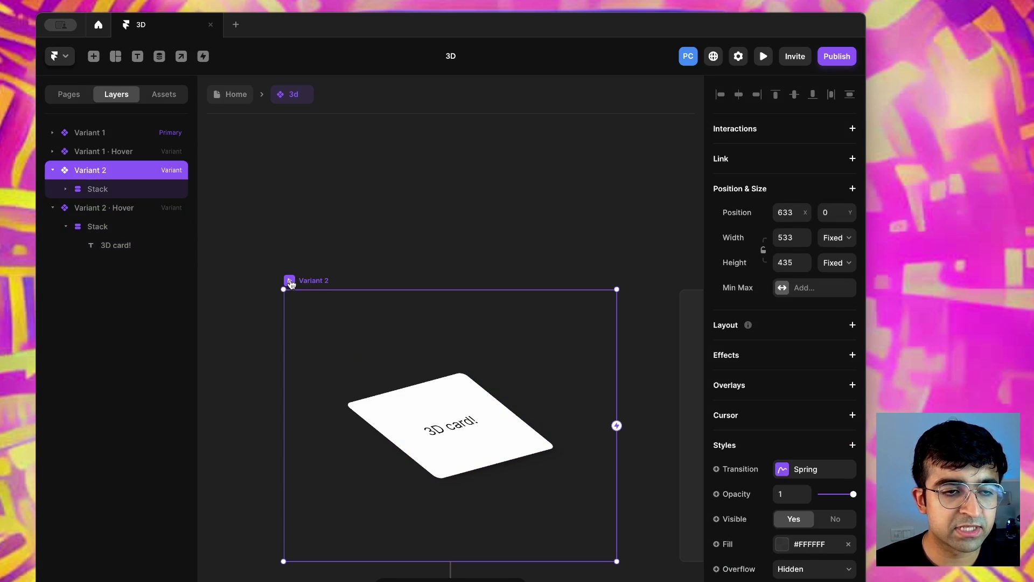
pyautogui.press('super+p')
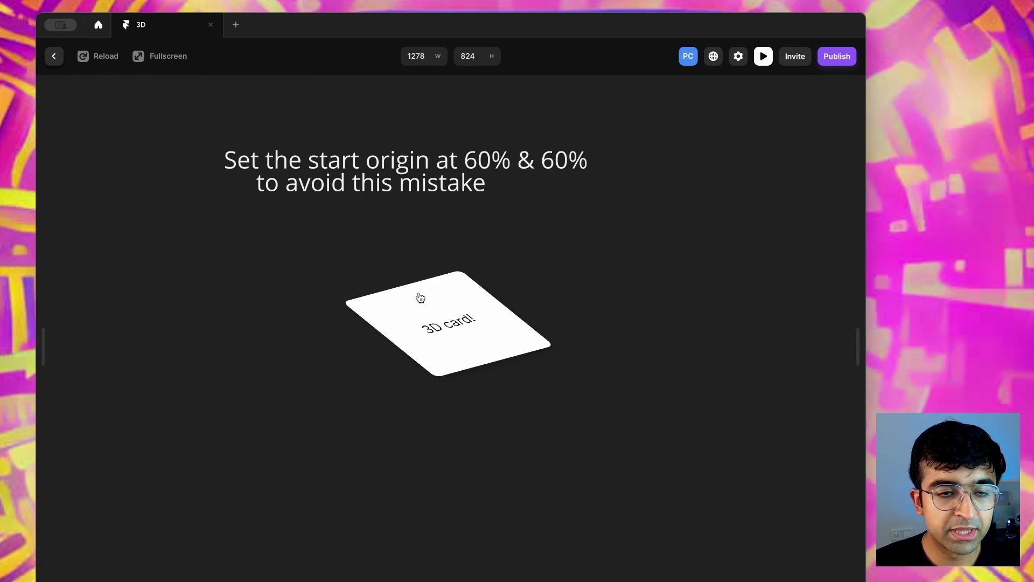
pyautogui.click(53, 59)
pyautogui.scroll(-4, 754, 429)
pyautogui.scroll(4, 756, 427)
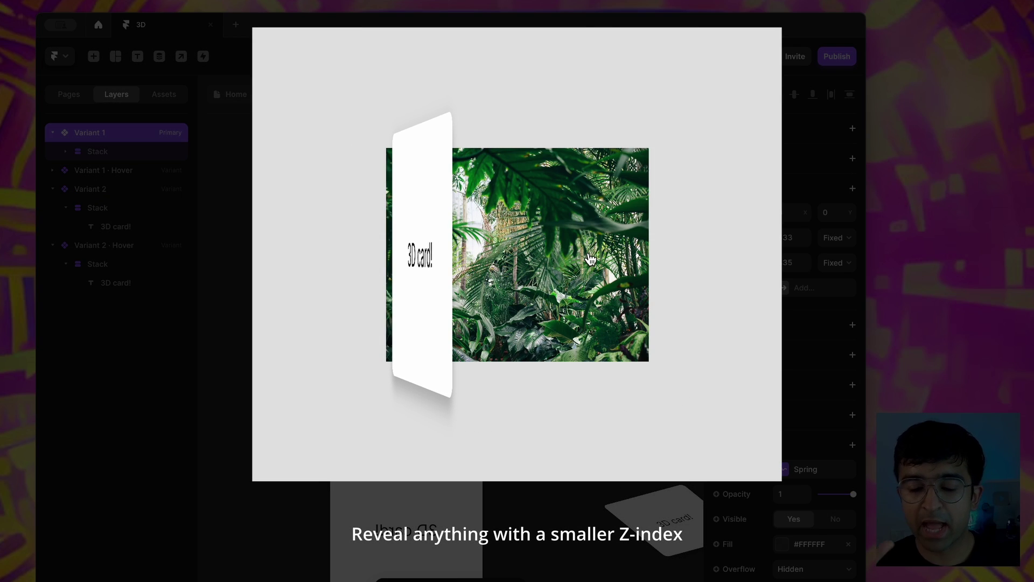
# - Duplicate Variant 1 into a new variant and give it a Hover state
pyautogui.hscroll(-5, 376, 276)
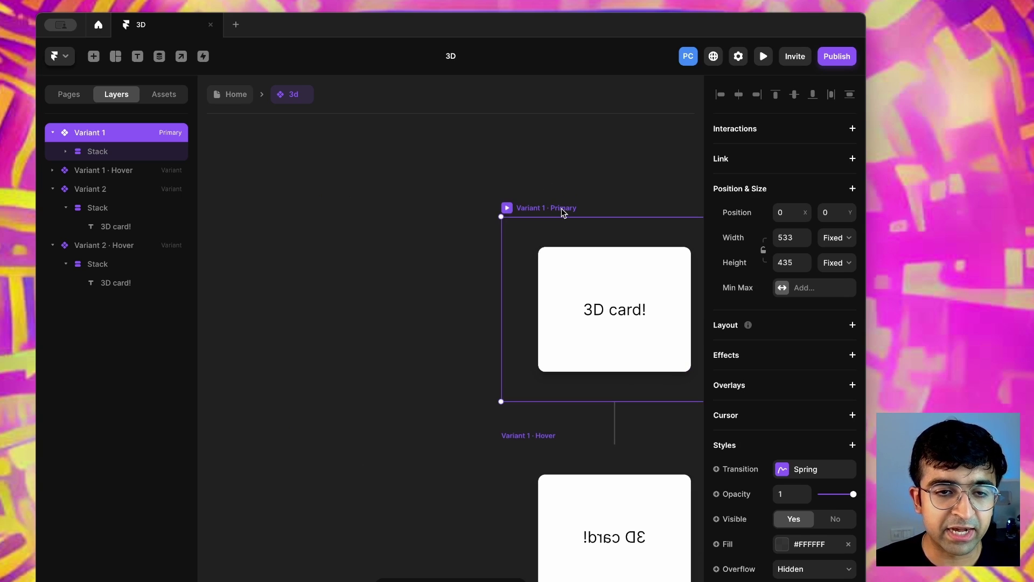
pyautogui.moveTo(555, 210); pyautogui.dragTo(247, 215)
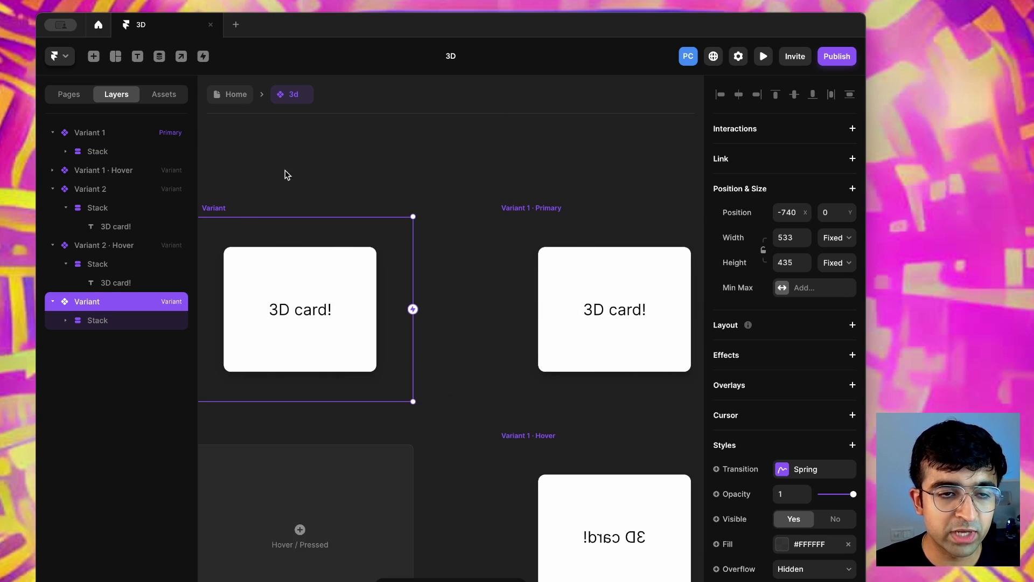
pyautogui.hotkey('shift', '2')
pyautogui.scroll(-5, 328, 335)
pyautogui.click(442, 396)
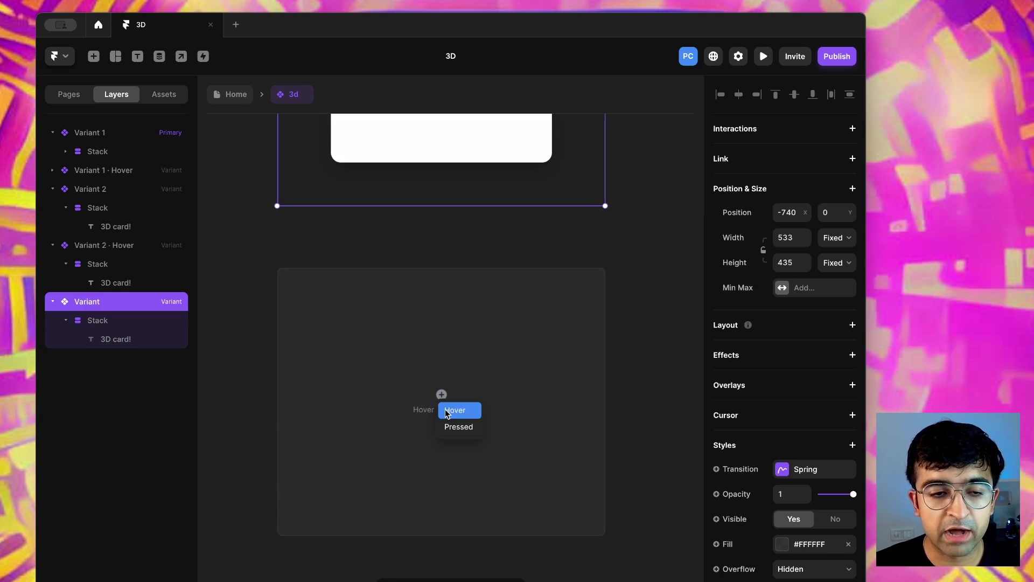
pyautogui.click(455, 411)
pyautogui.scroll(-4, 798, 504)
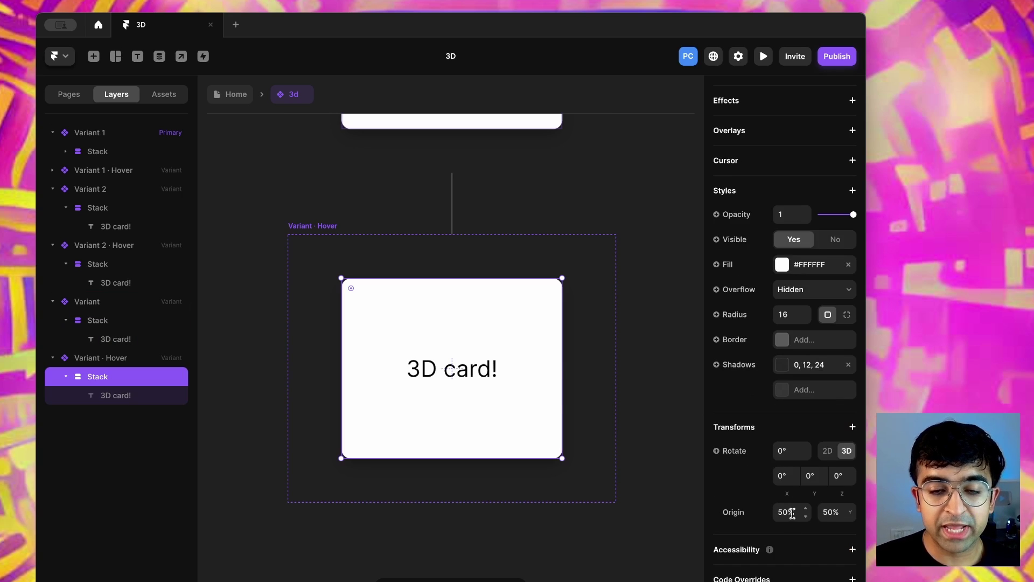
# - Set the hover card's origin X to 10% and its Y rotation to 80°
pyautogui.click(792, 513)
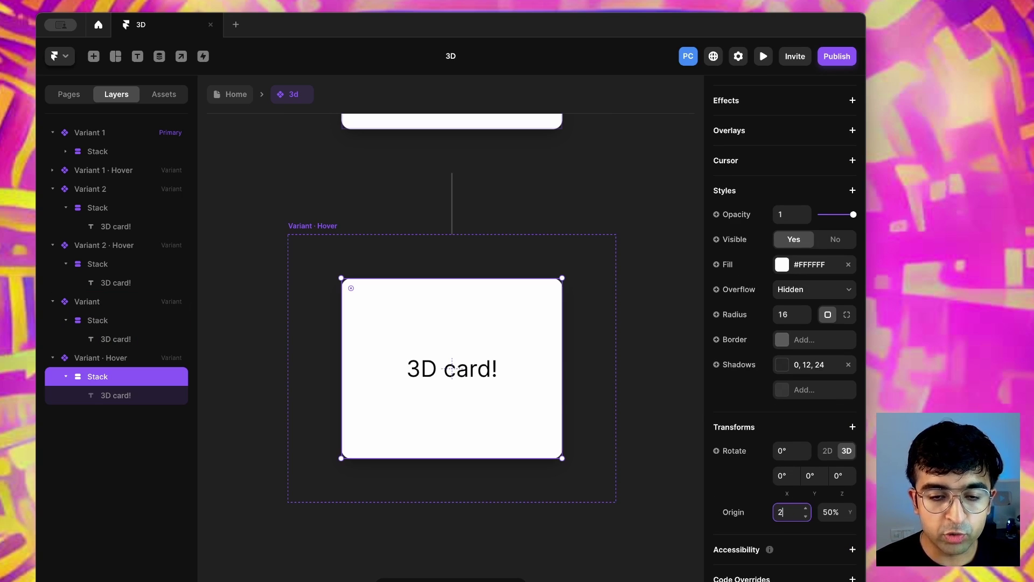
pyautogui.write('10%')
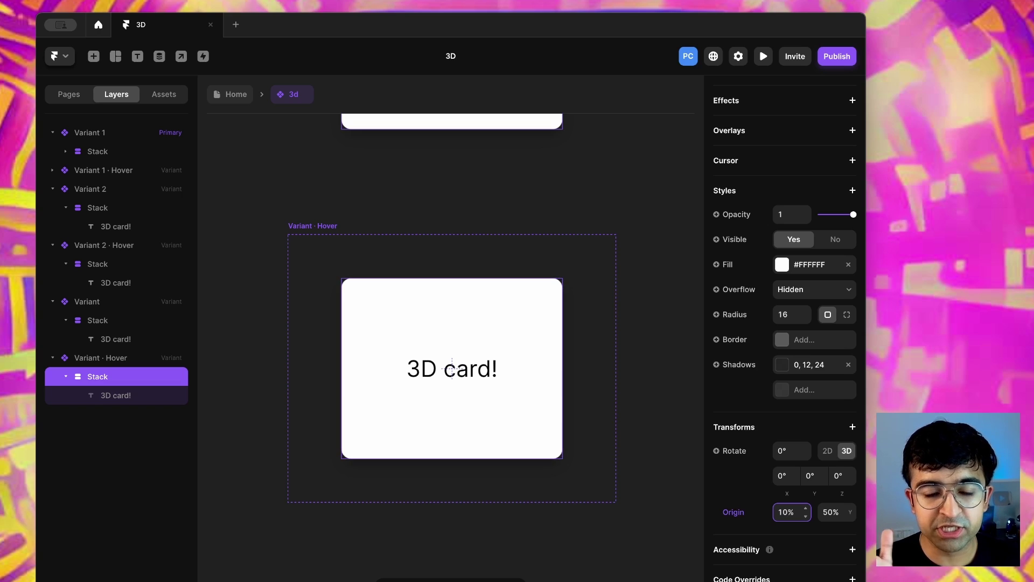
pyautogui.click(809, 474)
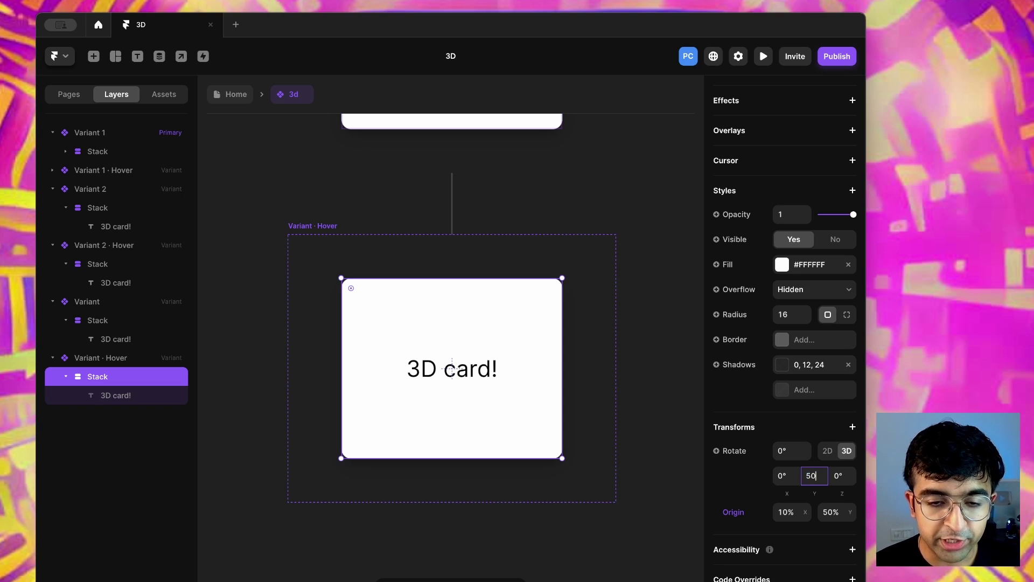
pyautogui.press('Return')
pyautogui.click(771, 491)
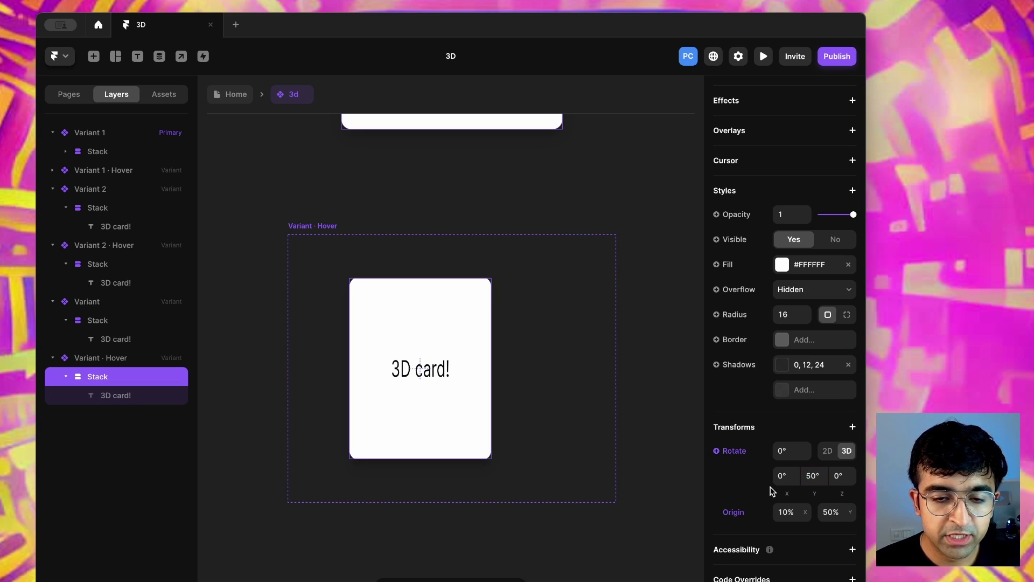
pyautogui.click(810, 476)
pyautogui.press('Return')
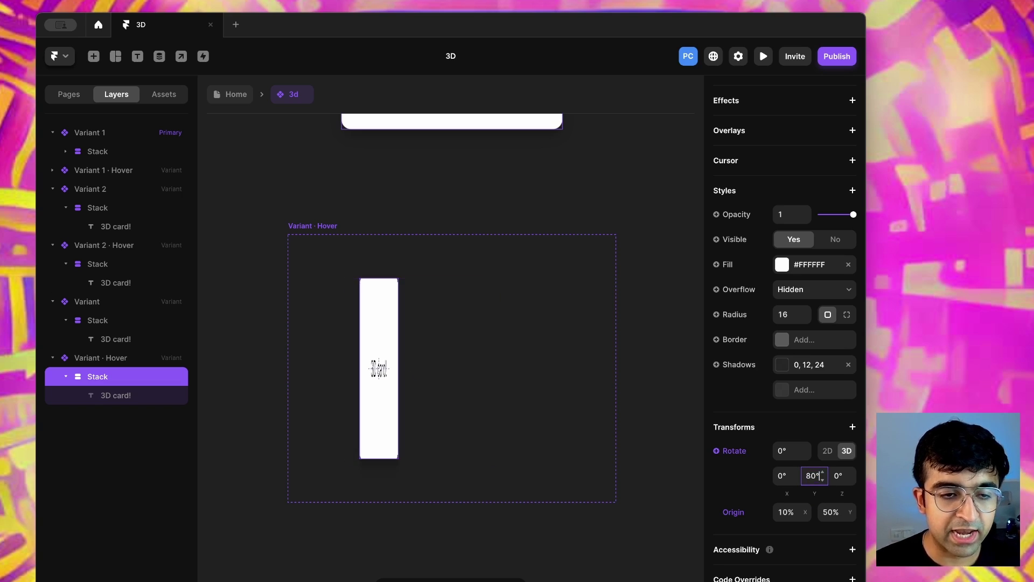
pyautogui.scroll(6, 574, 321)
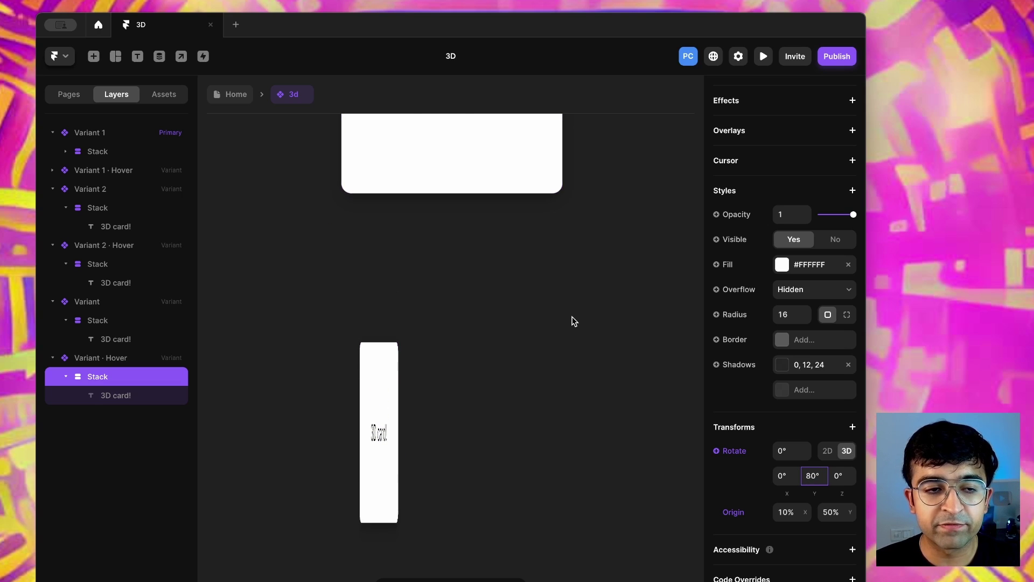
# - Preview the resting variant and hover the card to watch it swing edge-on
pyautogui.click(379, 266)
pyautogui.click(756, 53)
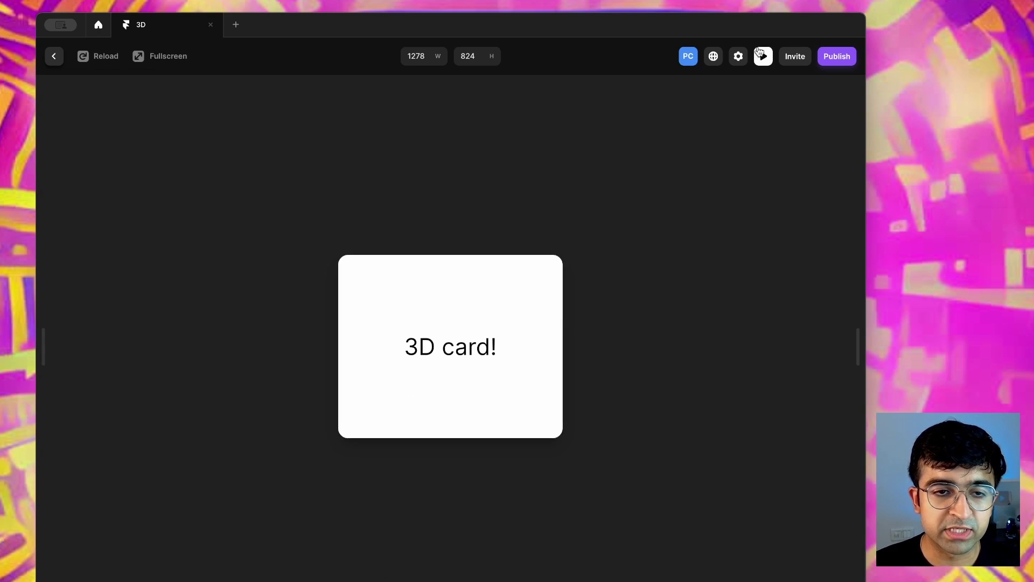
pyautogui.moveTo(524, 309)
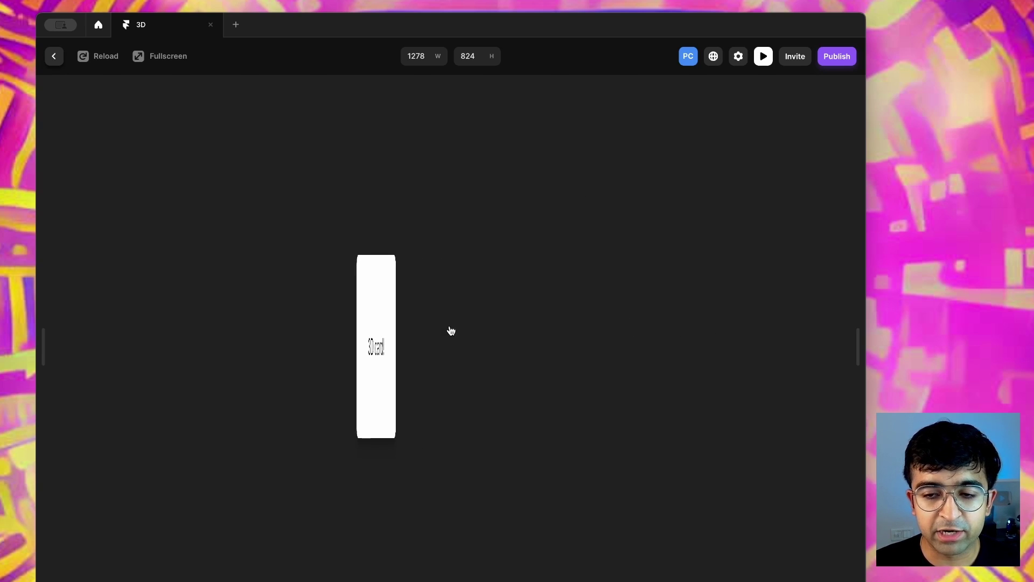
# - Exit preview and place a Carousel from the Interactive inserts into the white frame
pyautogui.click(54, 57)
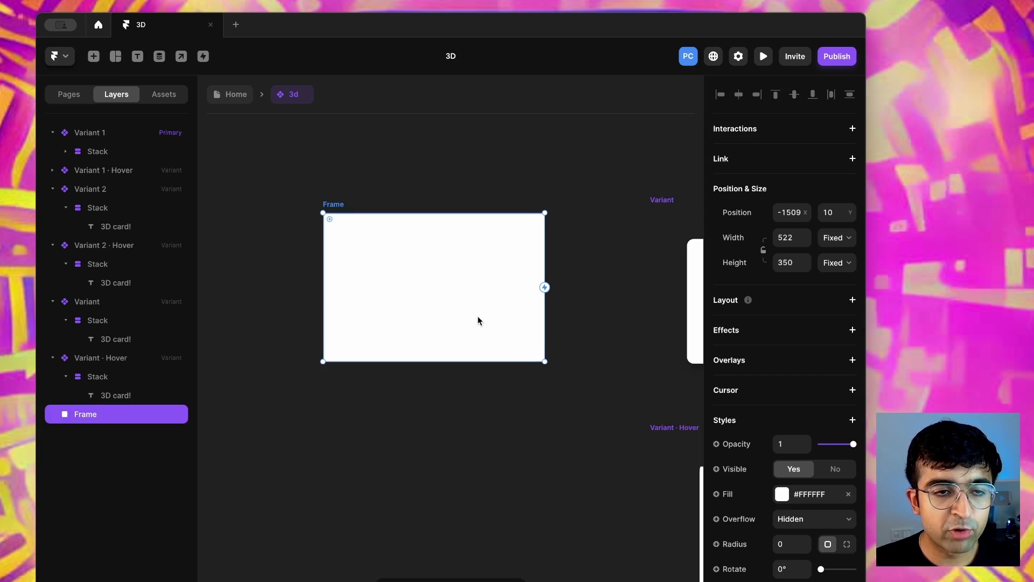
pyautogui.scroll(5, 358, 249)
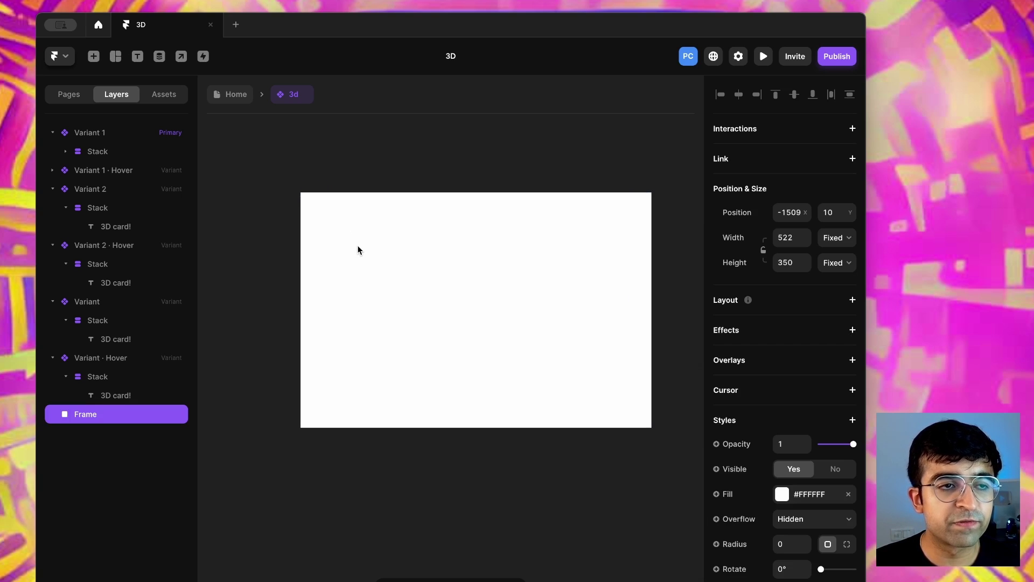
pyautogui.click(95, 56)
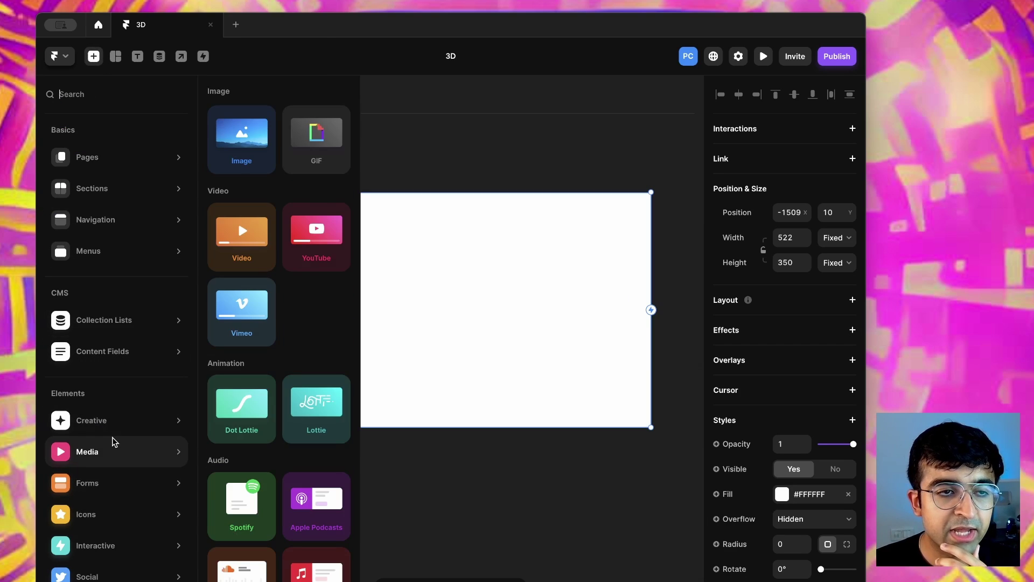
pyautogui.moveTo(110, 412)
pyautogui.moveTo(120, 466)
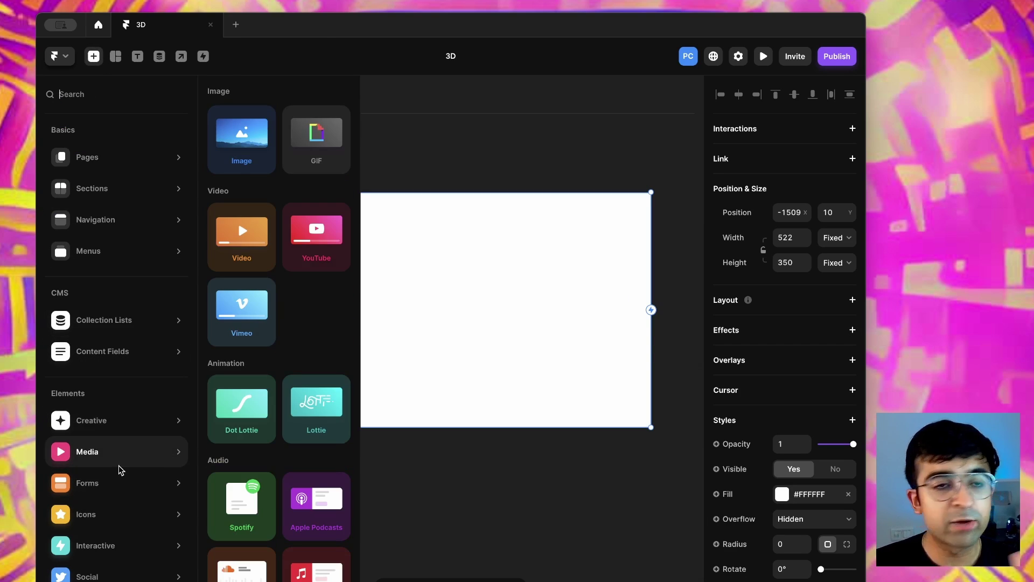
pyautogui.scroll(-1, 119, 480)
pyautogui.moveTo(123, 527)
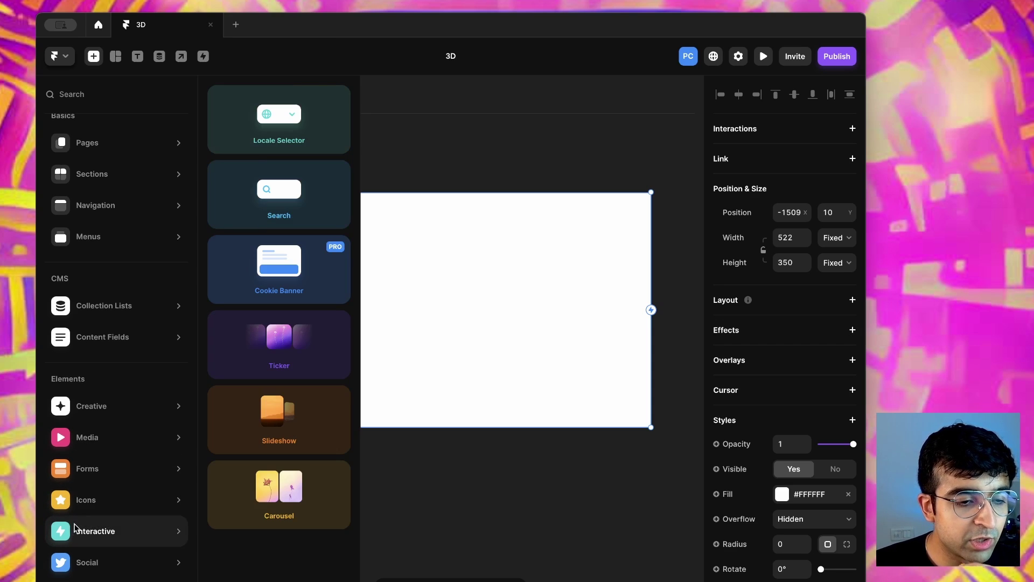
pyautogui.moveTo(266, 502); pyautogui.dragTo(495, 277)
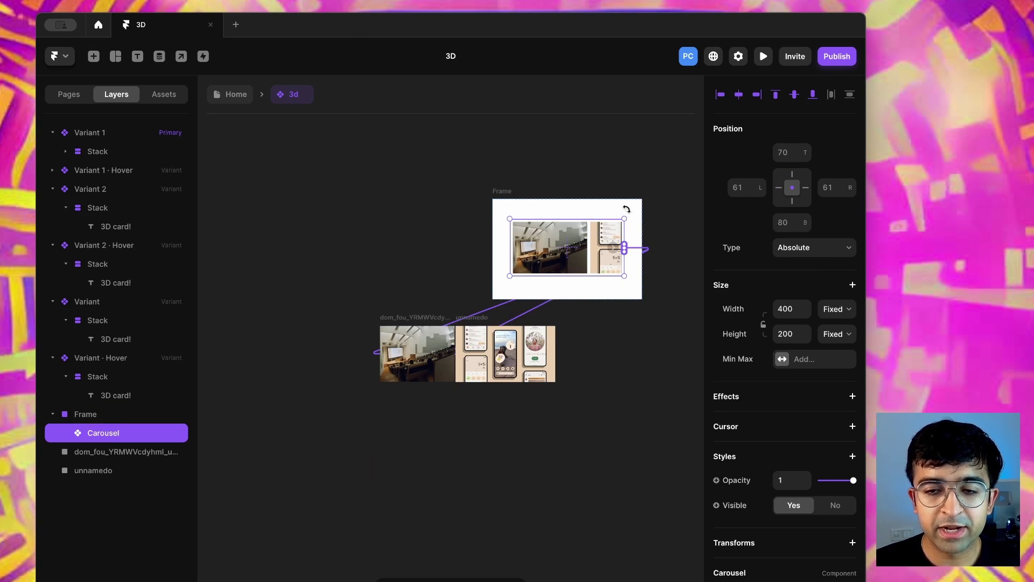
# - Give the Carousel a Rotate transform set to 50° in 3D Y
pyautogui.scroll(5, 578, 236)
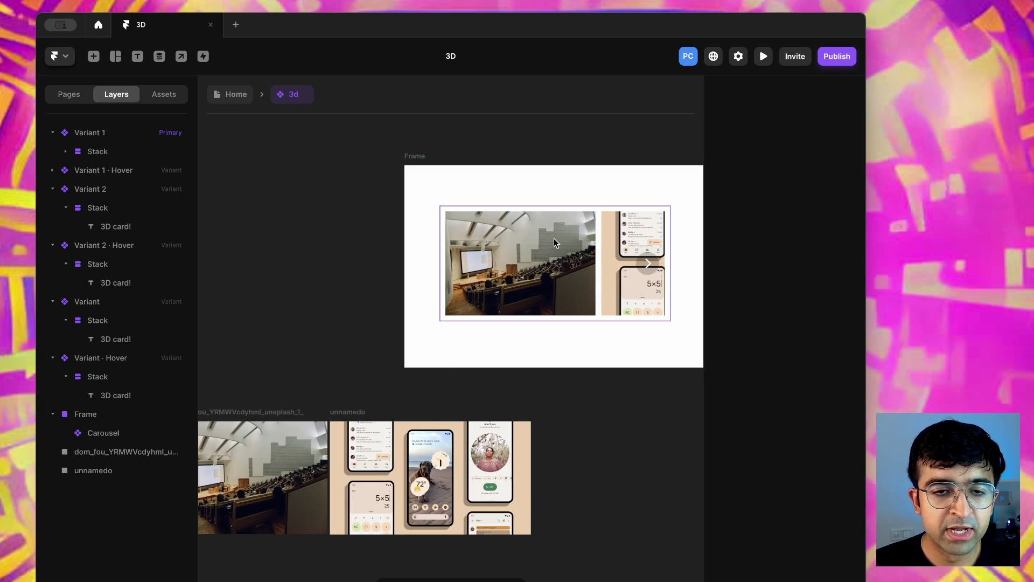
pyautogui.click(561, 274)
pyautogui.scroll(-6, 800, 471)
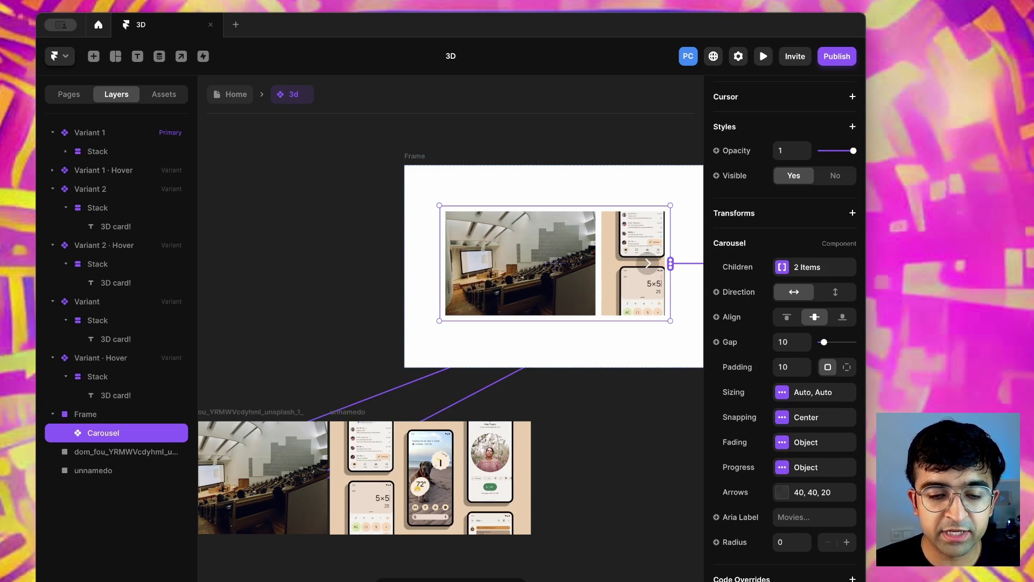
pyautogui.scroll(2, 795, 285)
pyautogui.click(850, 285)
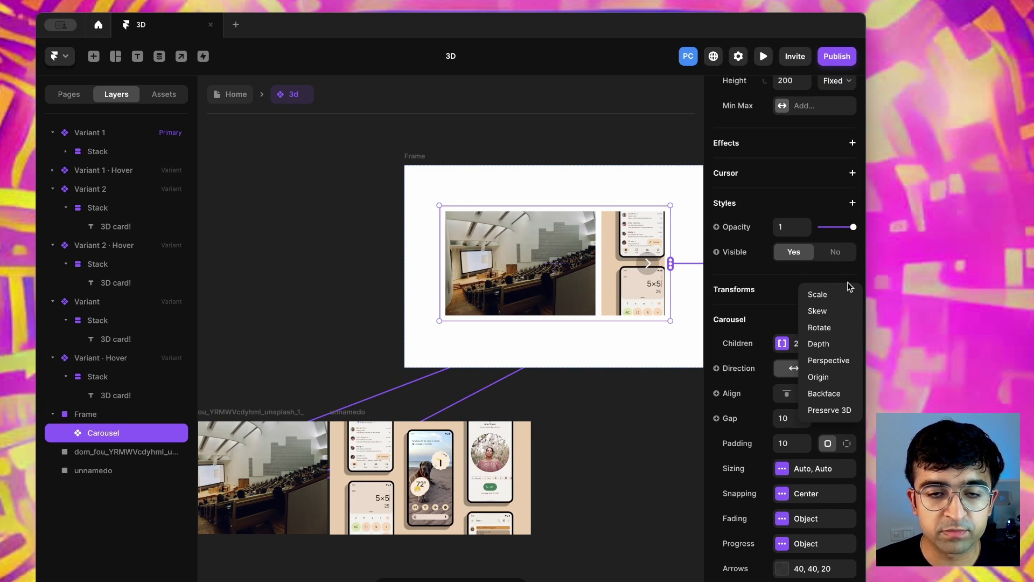
pyautogui.click(821, 328)
pyautogui.write('50')
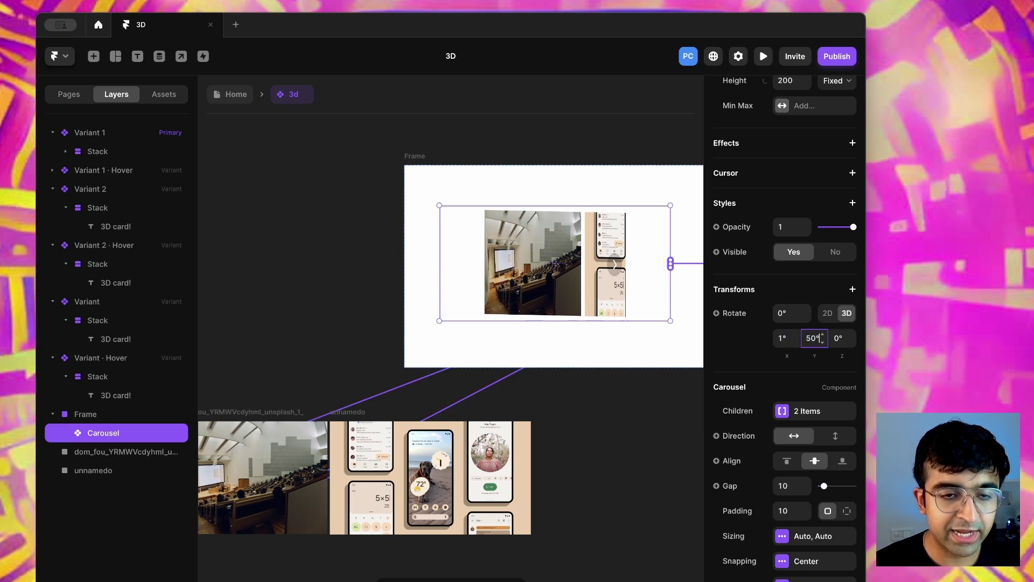
# - Add a Perspective transform to the carousel and lower its value for a deeper 3D effect
pyautogui.click(851, 289)
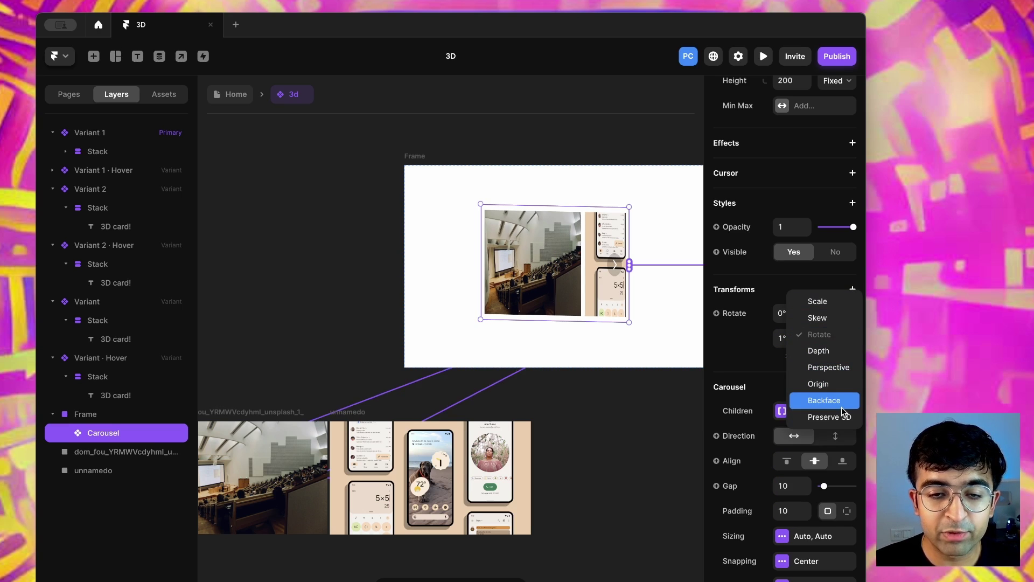
pyautogui.click(830, 368)
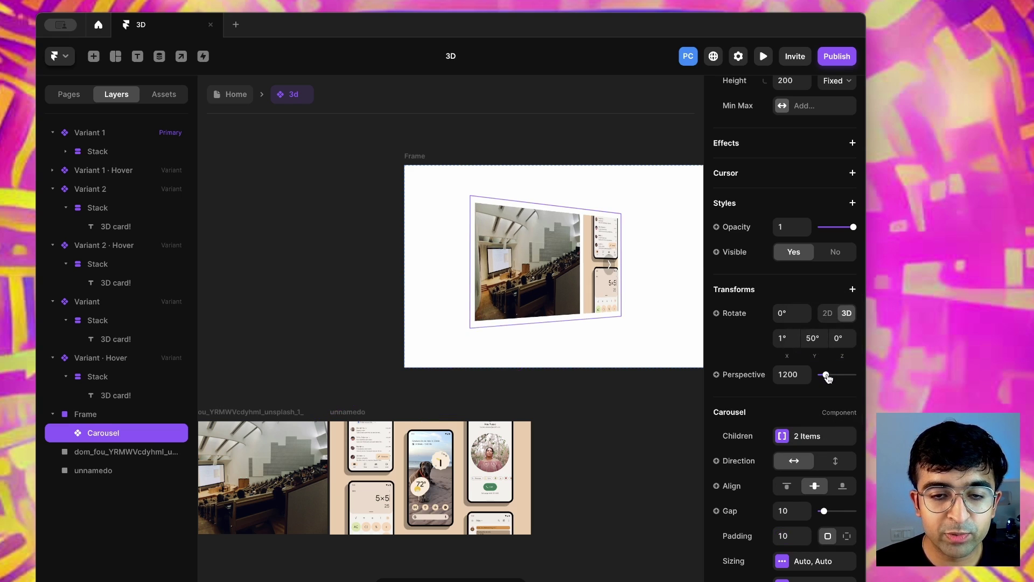
pyautogui.moveTo(828, 378)
pyautogui.mouseDown()
pyautogui.moveTo(813, 377)
pyautogui.moveTo(827, 376)
pyautogui.mouseUp()
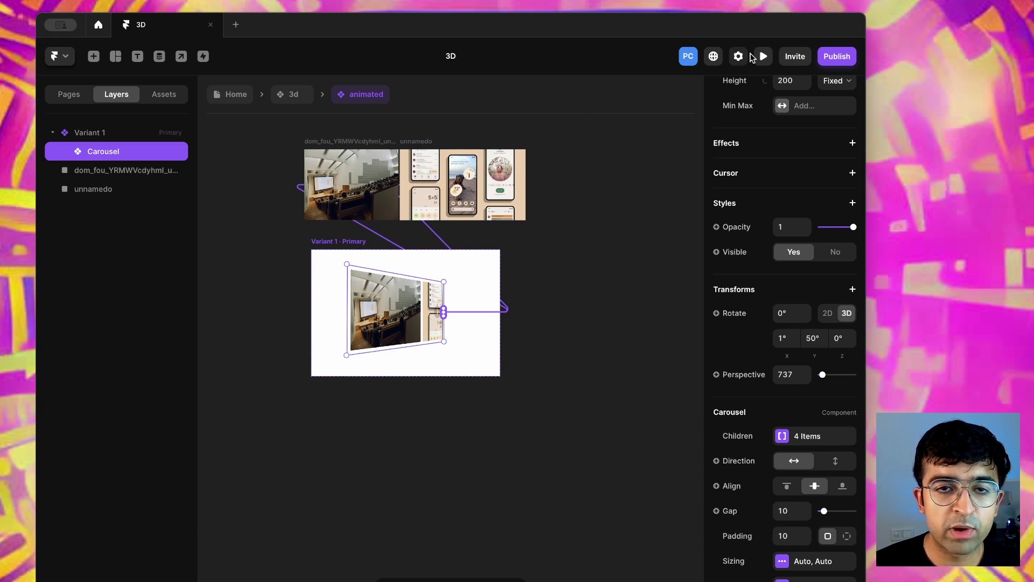
# - Preview the tilted carousel, moving between the phone screens and the auditorium photo slides
pyautogui.click(762, 56)
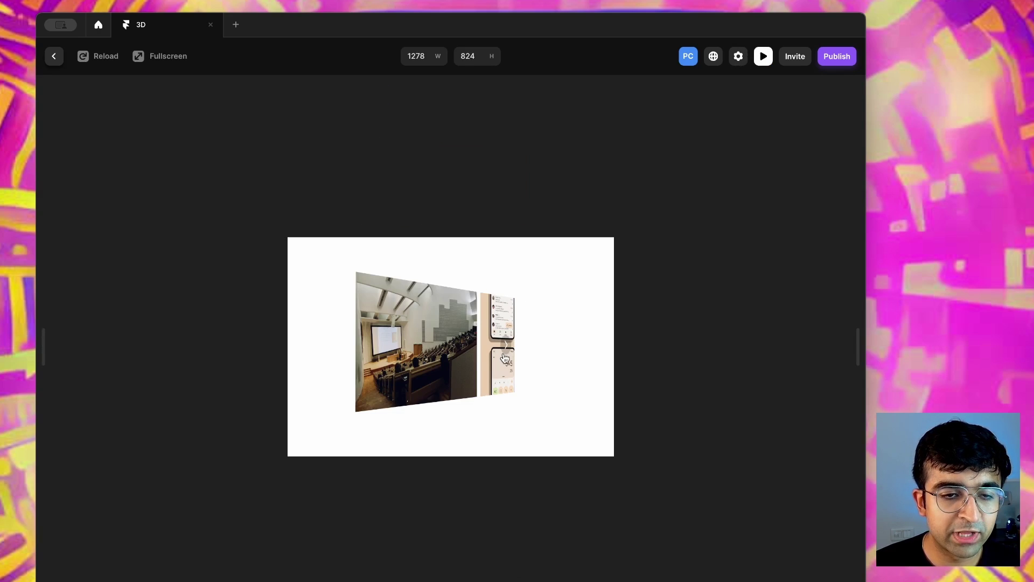
pyautogui.click(505, 357)
pyautogui.click(371, 343)
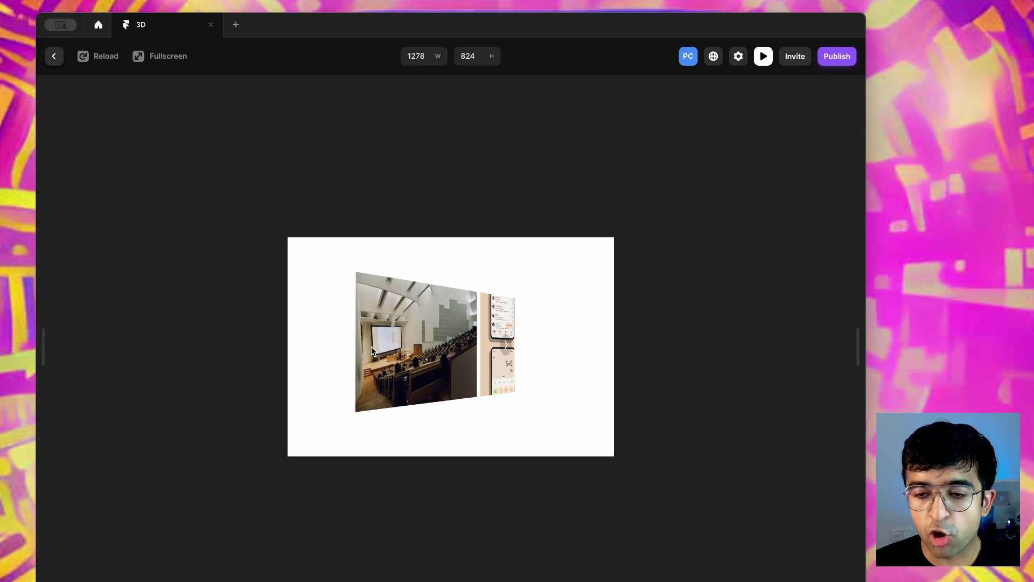
pyautogui.click(509, 346)
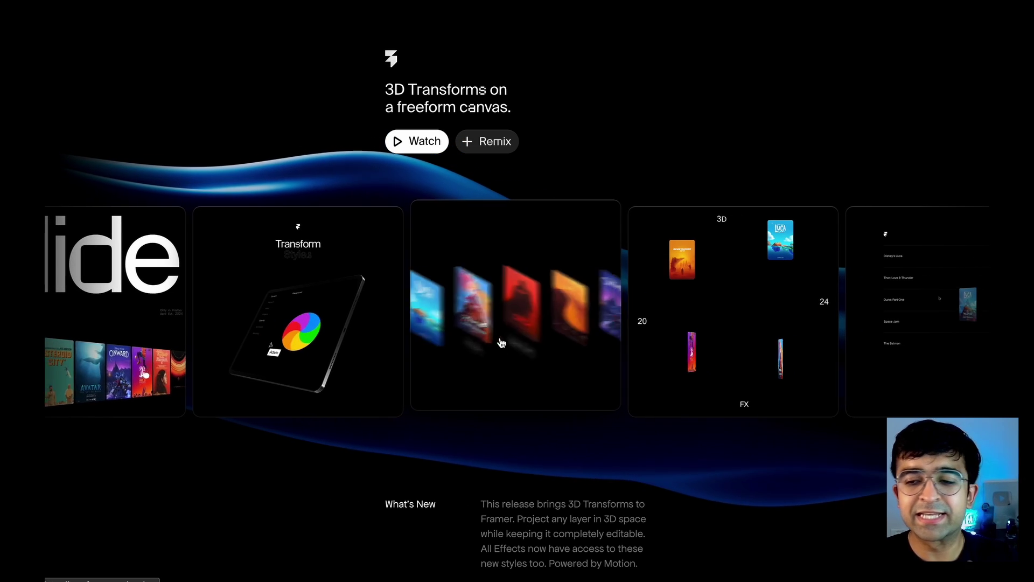
# - Look through the Slide showcase, then open the floating movie posters example (3D, 20, 24, FX)
pyautogui.click(509, 329)
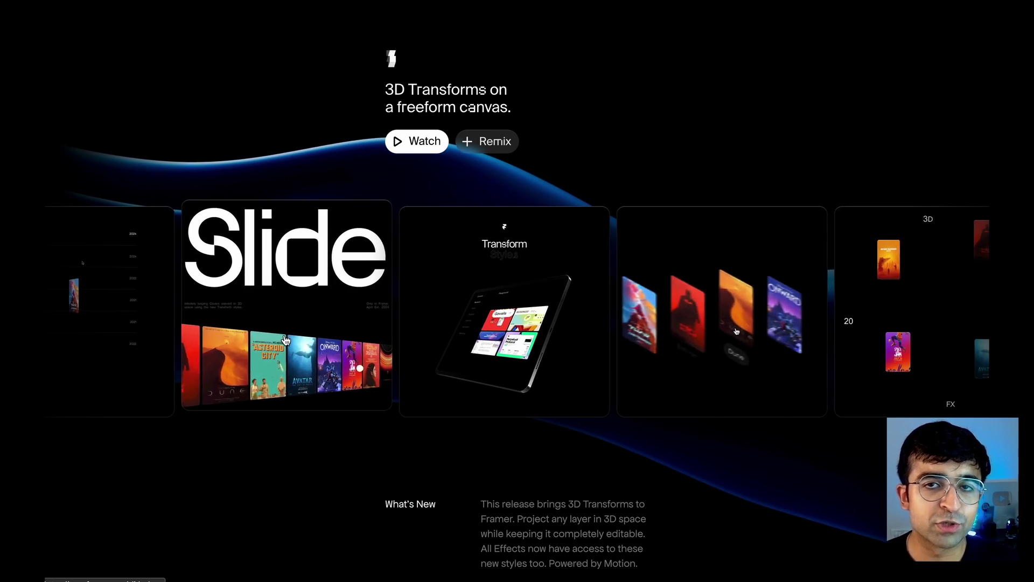
pyautogui.click(284, 335)
pyautogui.scroll(-4, 385, 374)
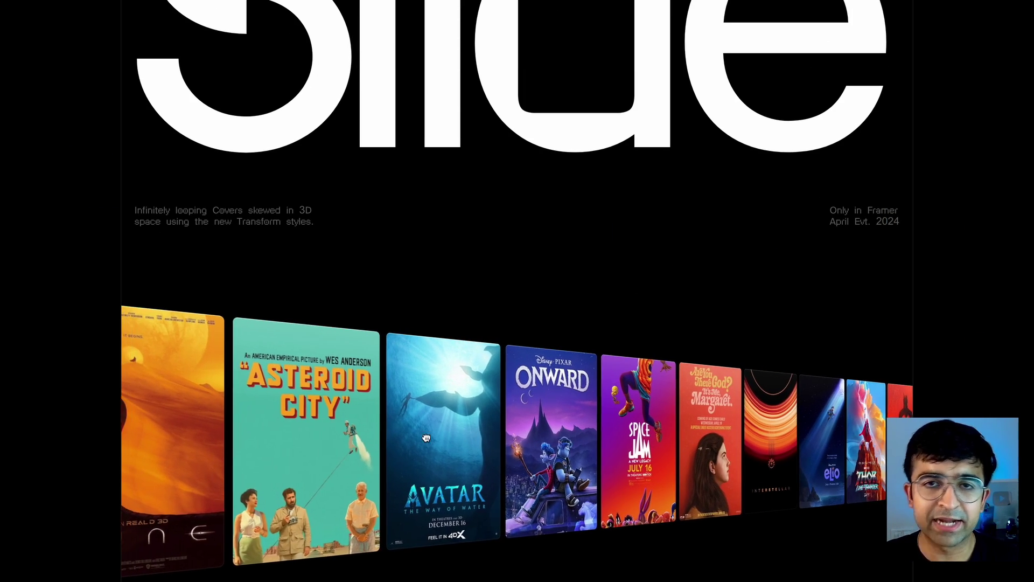
pyautogui.scroll(4, 162, 59)
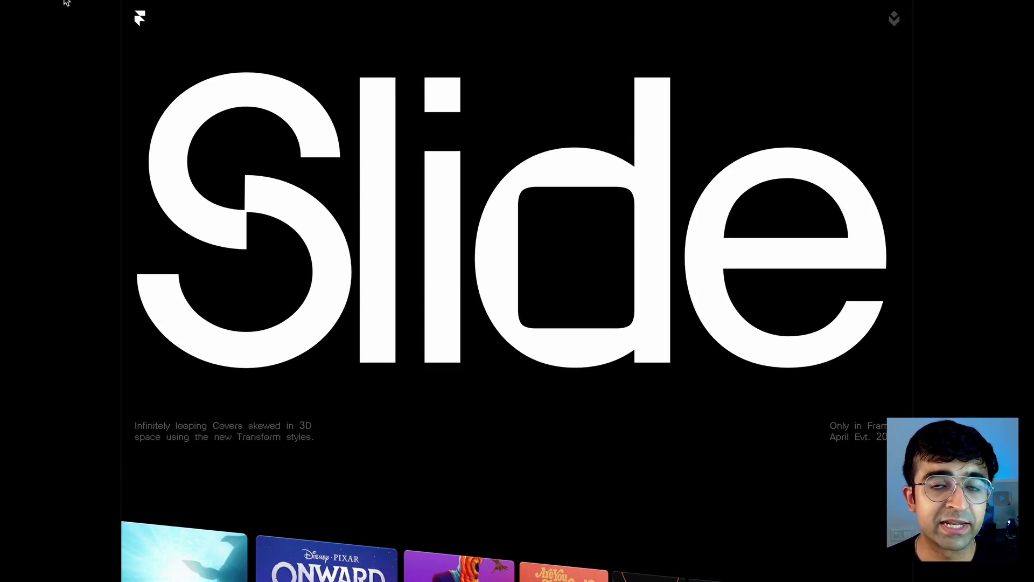
pyautogui.click(67, 6)
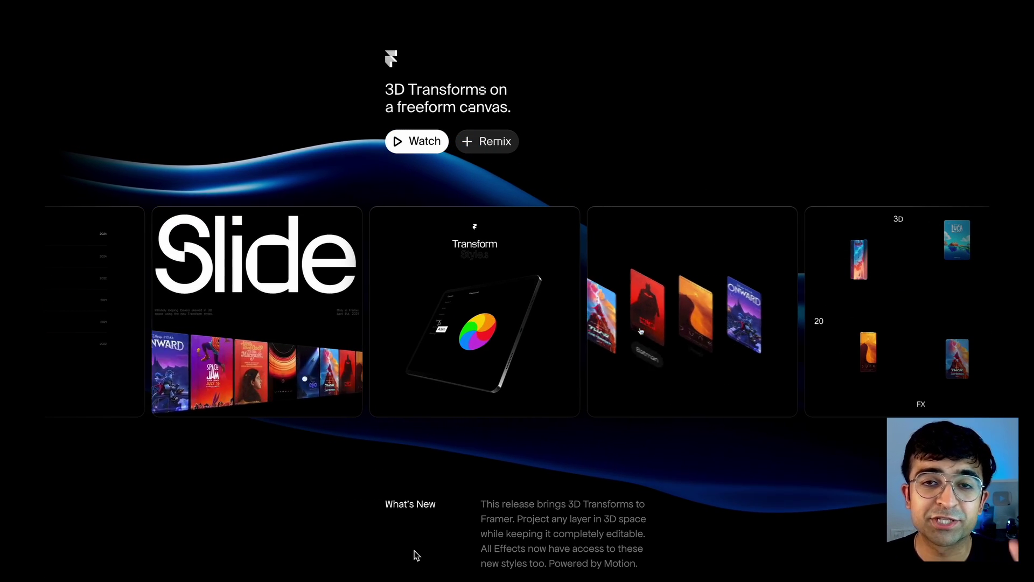
pyautogui.click(882, 321)
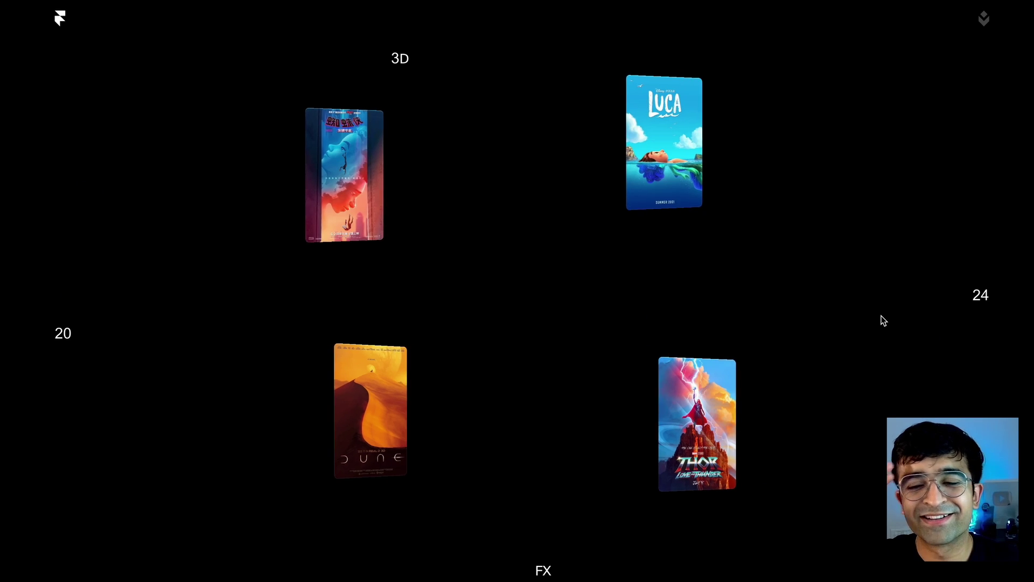